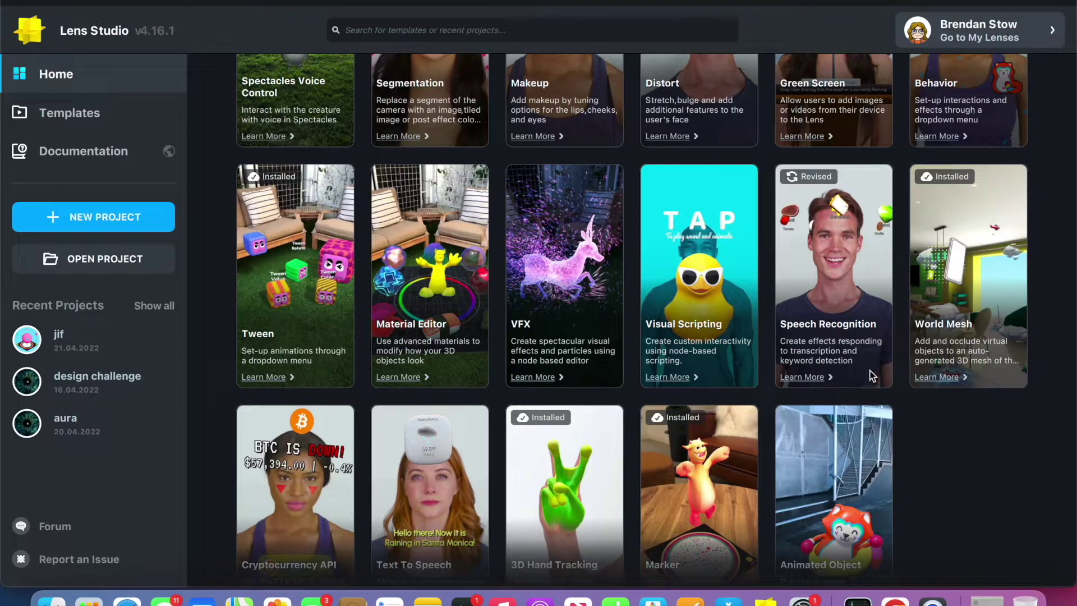
# - Load the low-poly island spawn-on-surface template as a new project, then head back Home
pyautogui.click(979, 320)
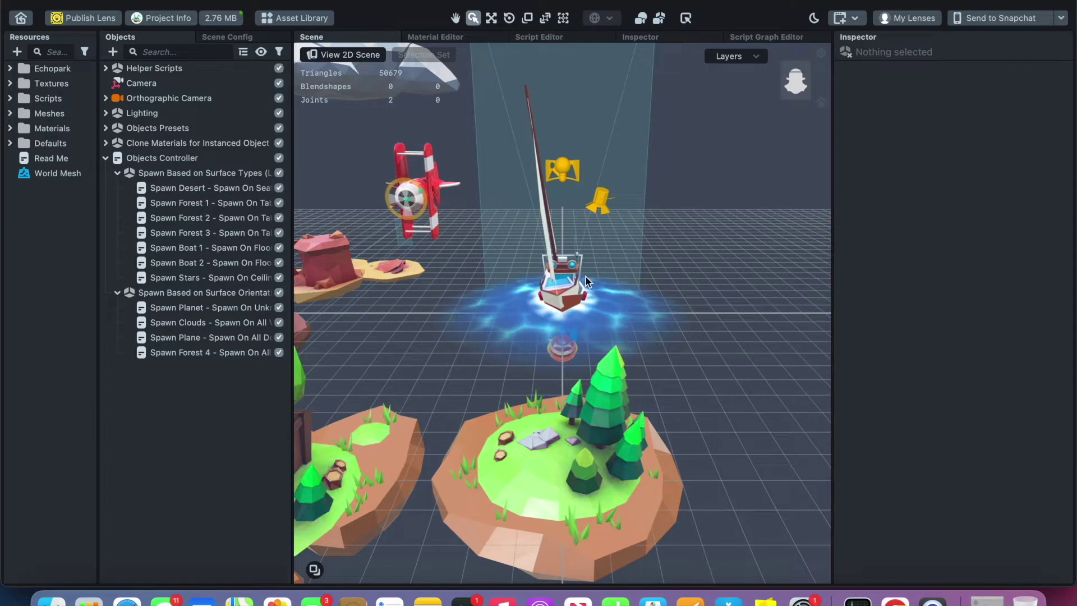
pyautogui.click(21, 19)
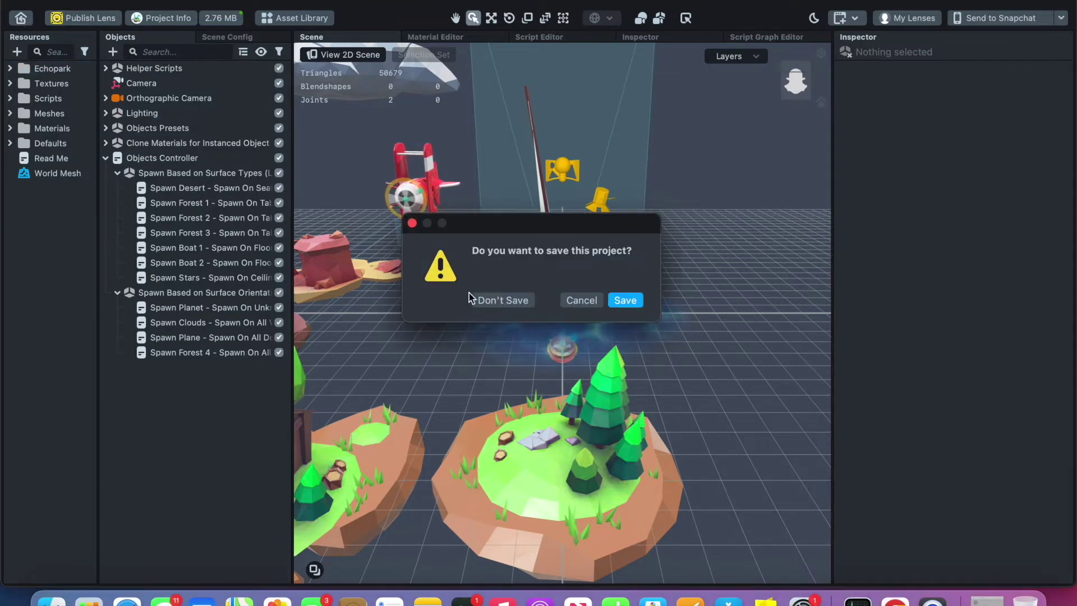
# - Discard the project unsaved, browse the template gallery, and start loading the World Mesh template
pyautogui.click(485, 301)
pyautogui.scroll(-5, 487, 332)
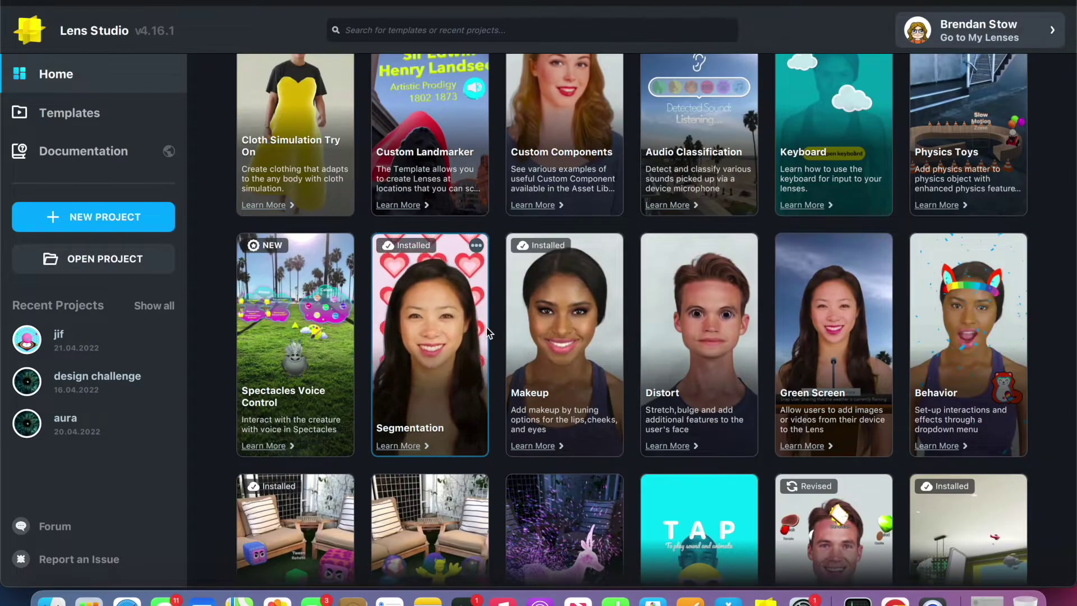
pyautogui.scroll(-3, 486, 332)
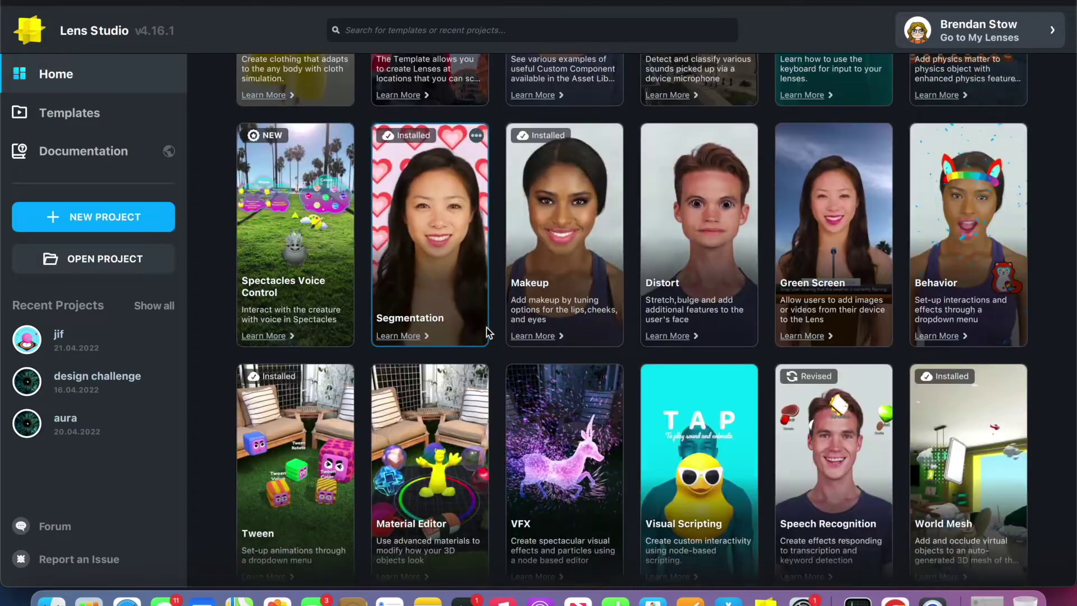
pyautogui.scroll(-5, 486, 332)
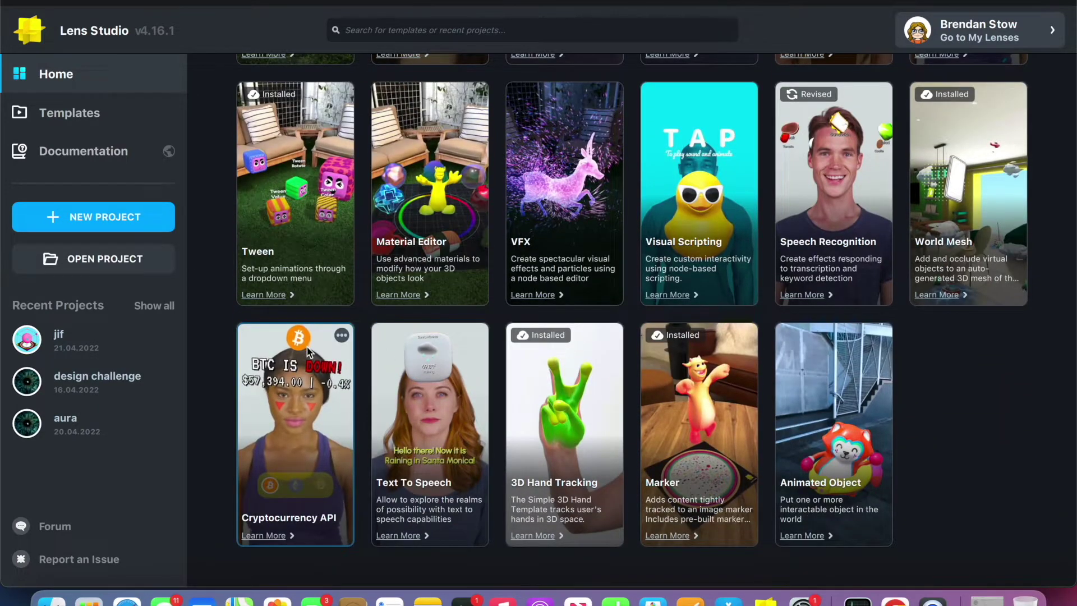
pyautogui.scroll(2, 307, 352)
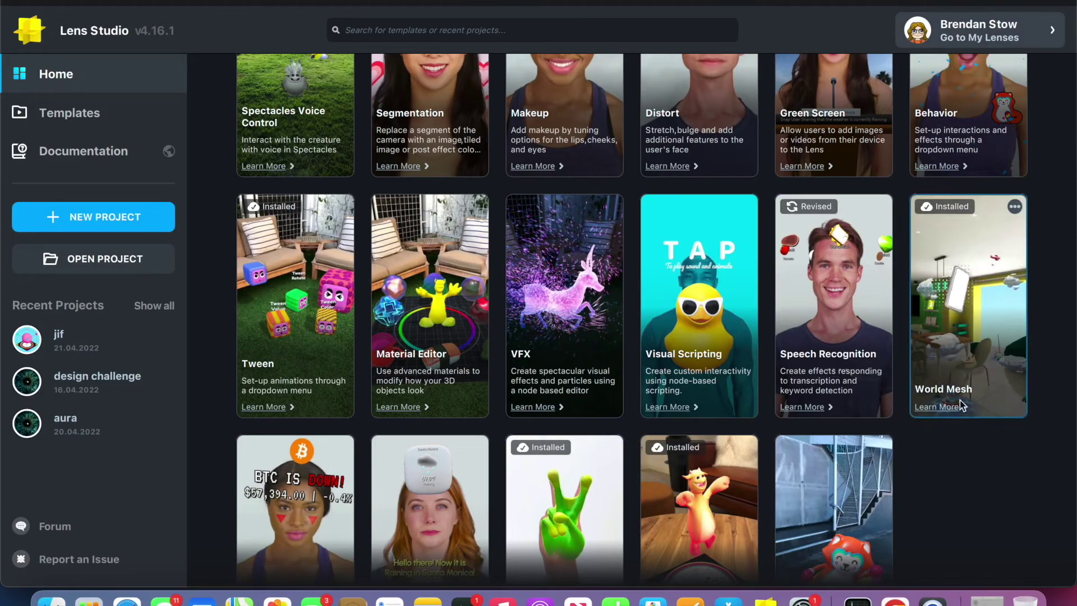
pyautogui.click(973, 351)
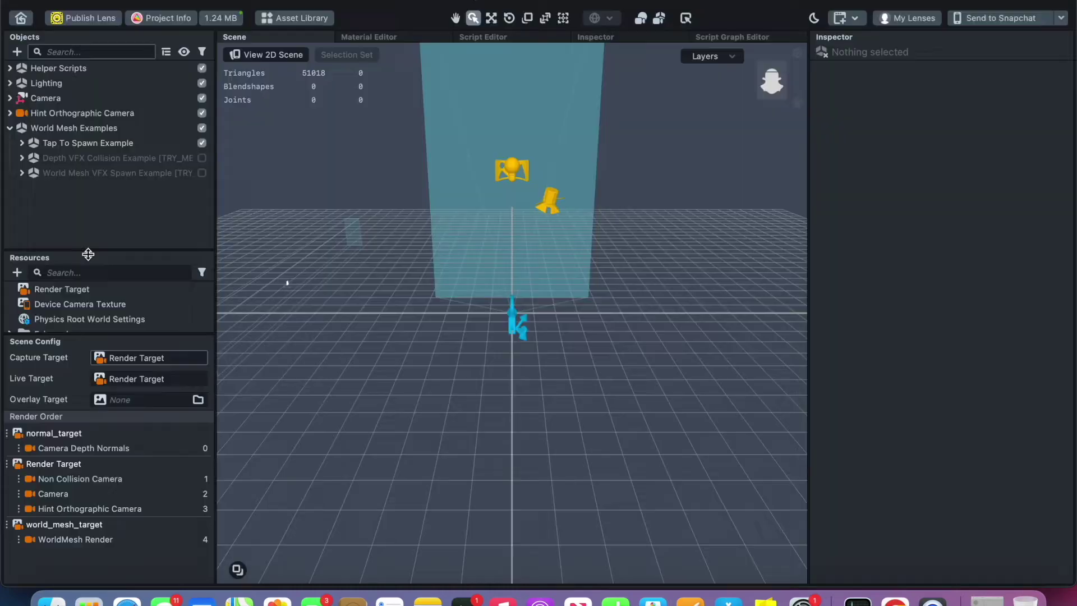
# - Lower the Objects/Resources divider so the Objects list of the World Mesh project has more room
pyautogui.moveTo(87, 250); pyautogui.dragTo(92, 360)
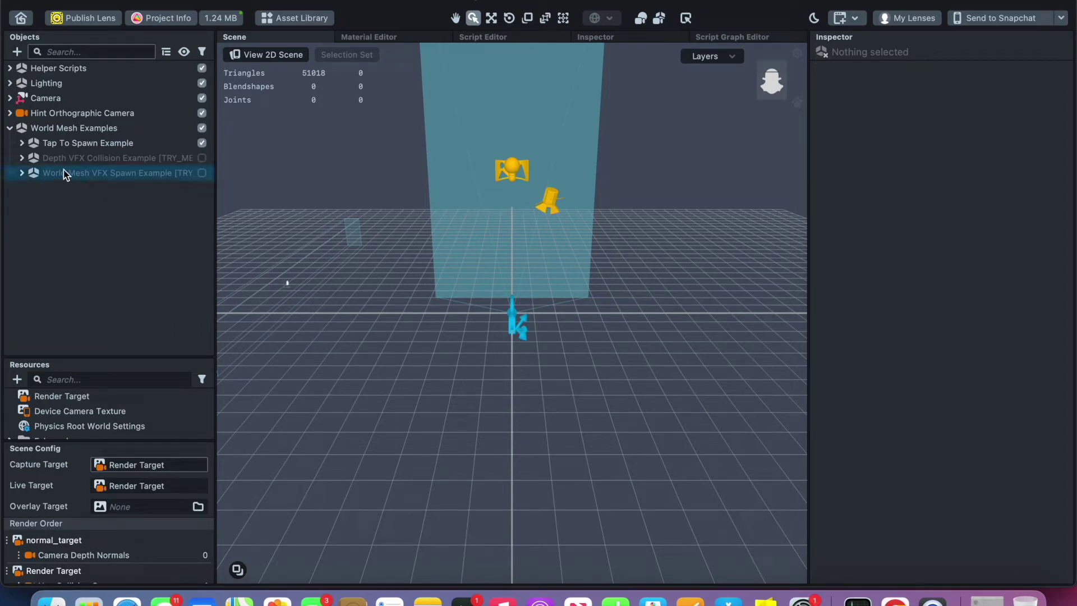
# - Toggle the Depth VFX Collision and World Mesh VFX Spawn examples to preview them
pyautogui.click(202, 158)
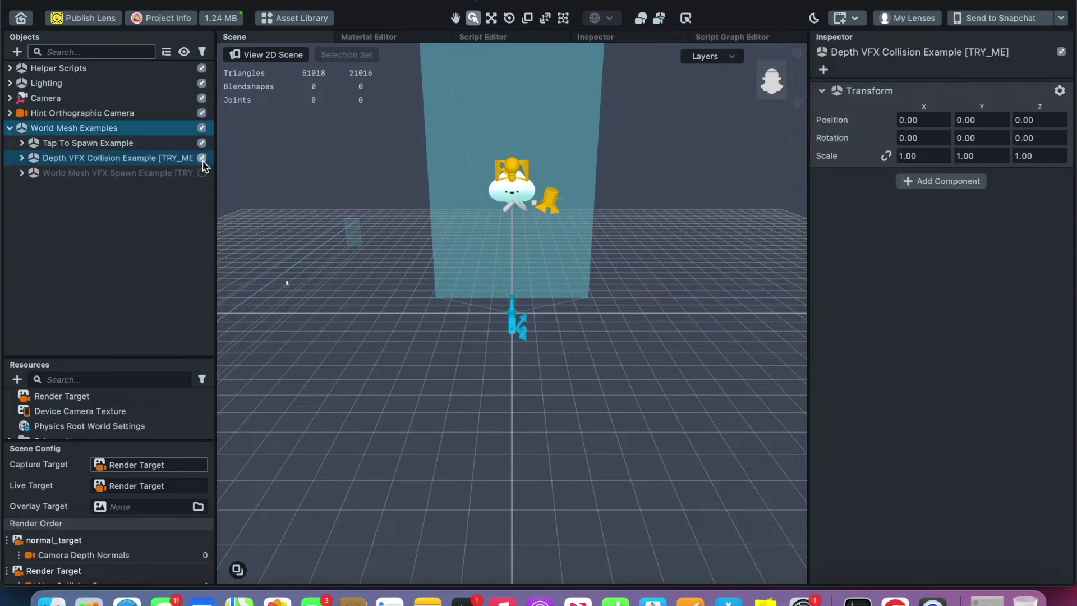
pyautogui.click(202, 173)
pyautogui.click(201, 158)
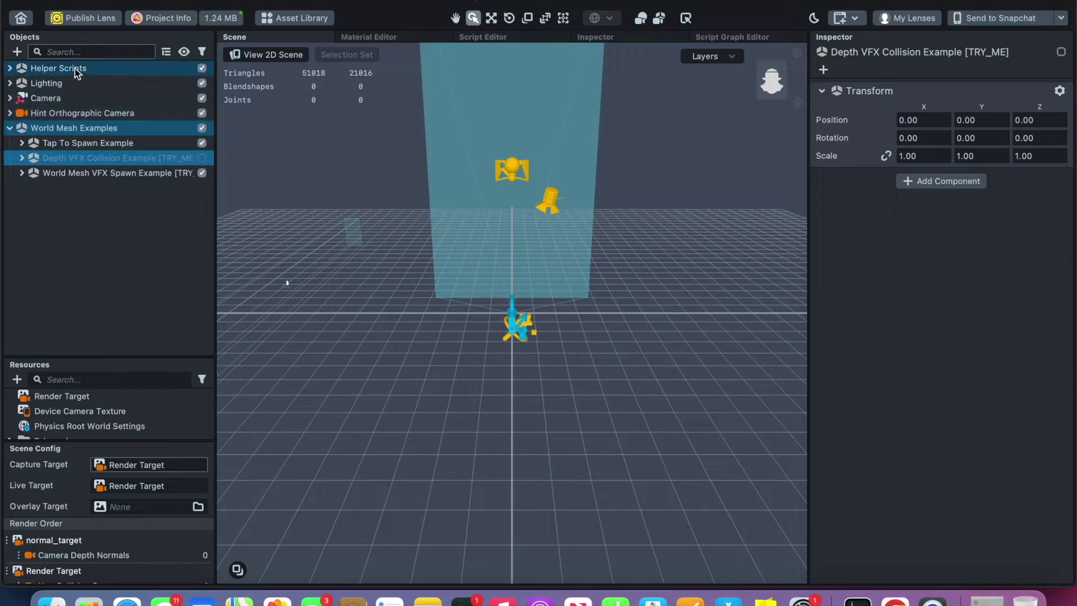
pyautogui.scroll(-5, 106, 418)
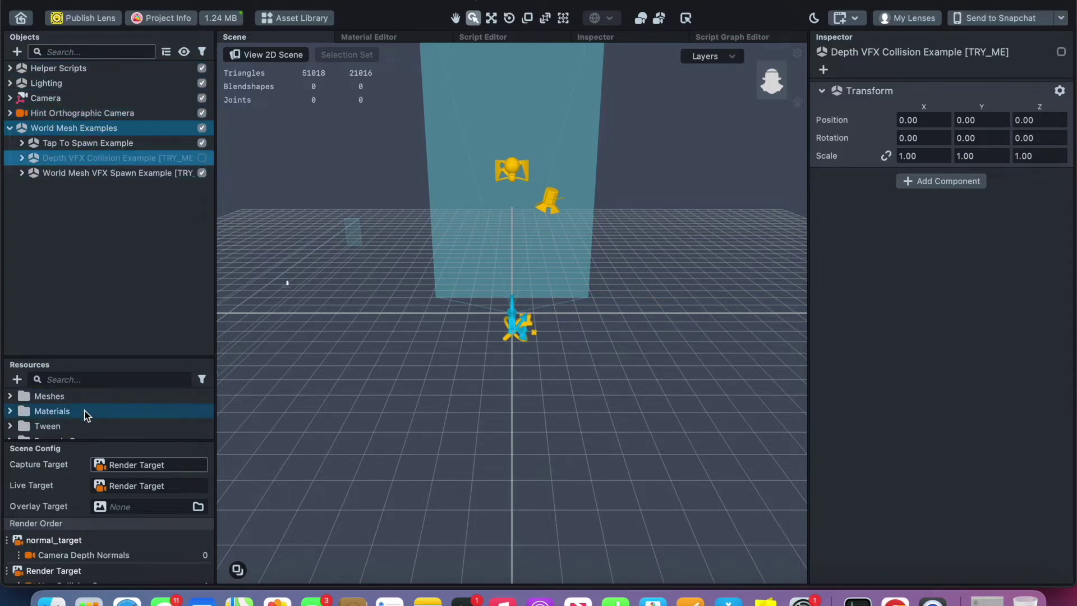
pyautogui.scroll(3, 84, 413)
# - Delete the World Mesh VFX Spawn and Depth VFX Collision examples, then expand Tap To Spawn Example
pyautogui.click(84, 148)
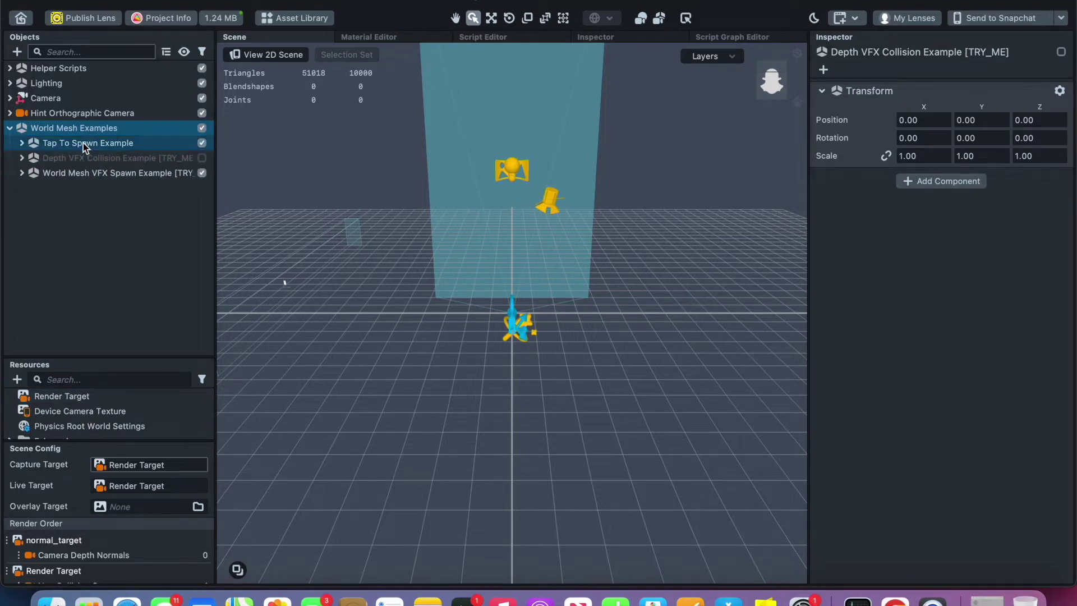
pyautogui.click(140, 172)
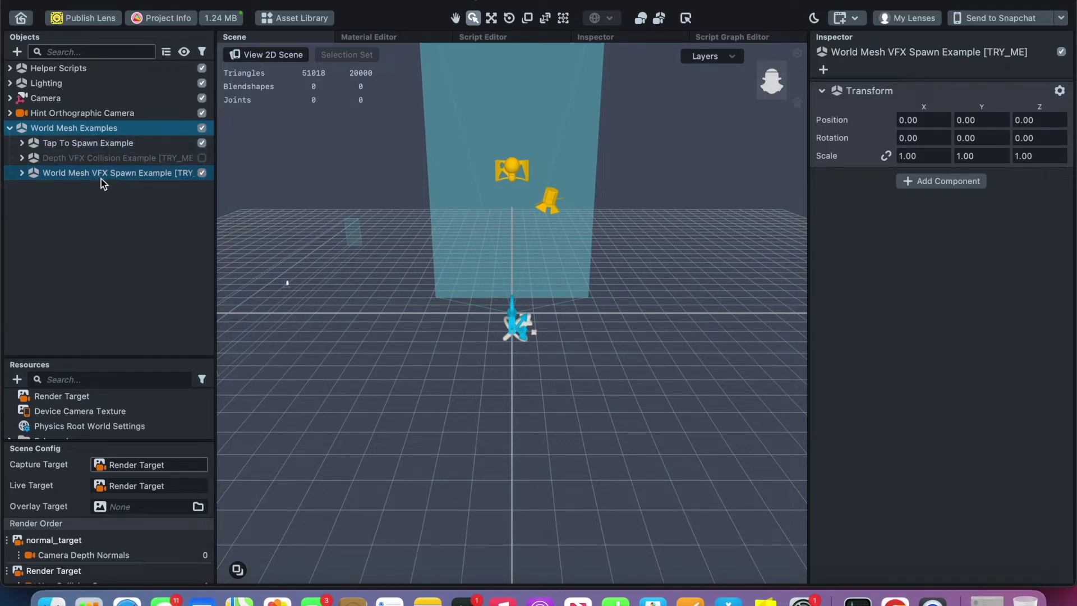
pyautogui.press('Delete')
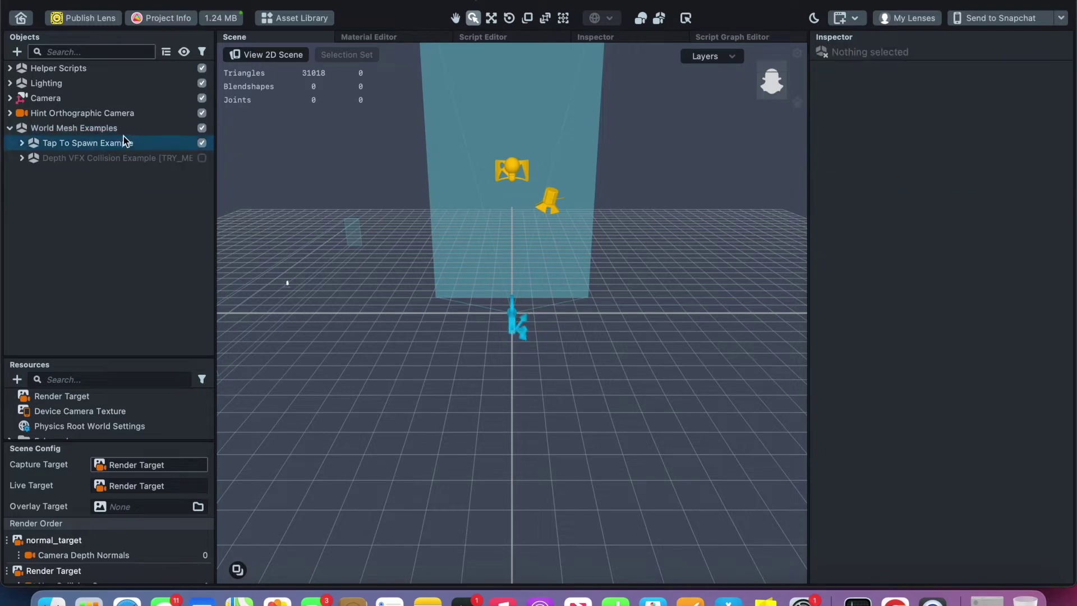
pyautogui.click(135, 161)
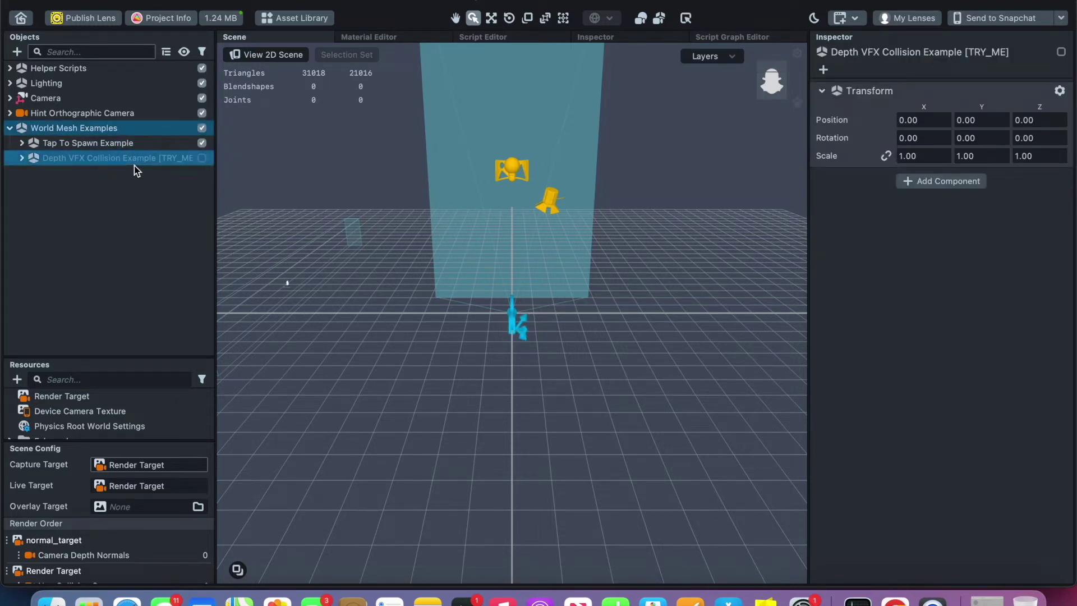
pyautogui.press('Delete')
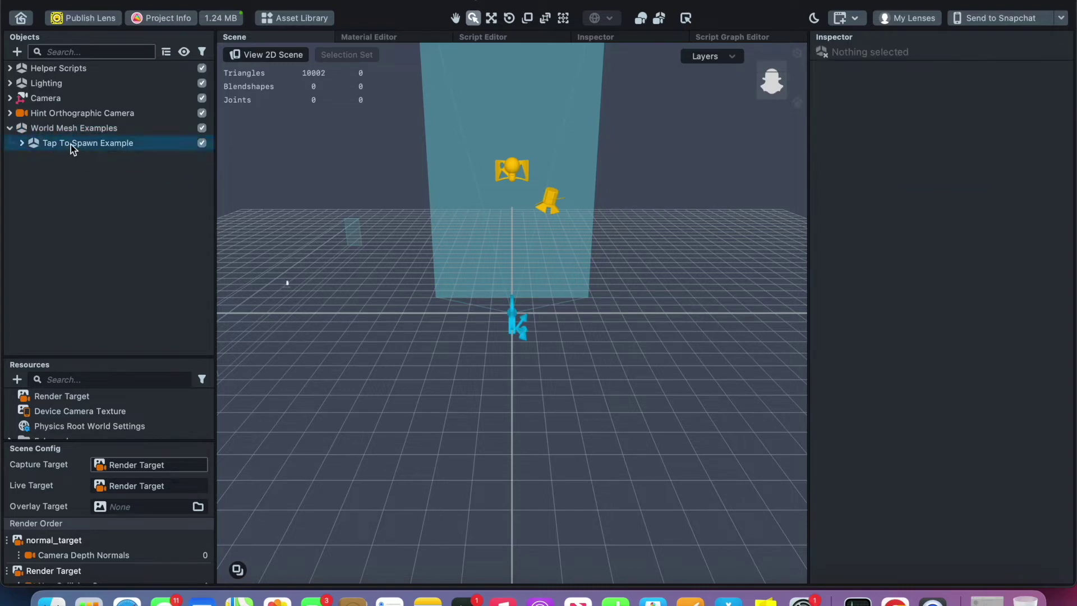
pyautogui.click(20, 143)
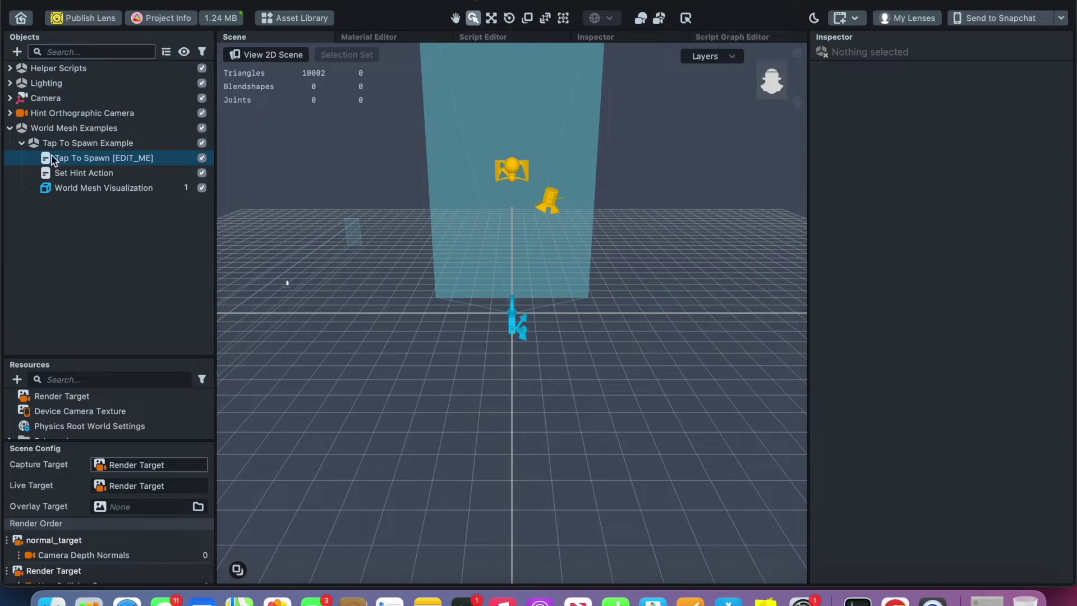
# - Select World Mesh Visualization to see its World Mesh, occluder and world_mesh_visualization materials
pyautogui.click(51, 187)
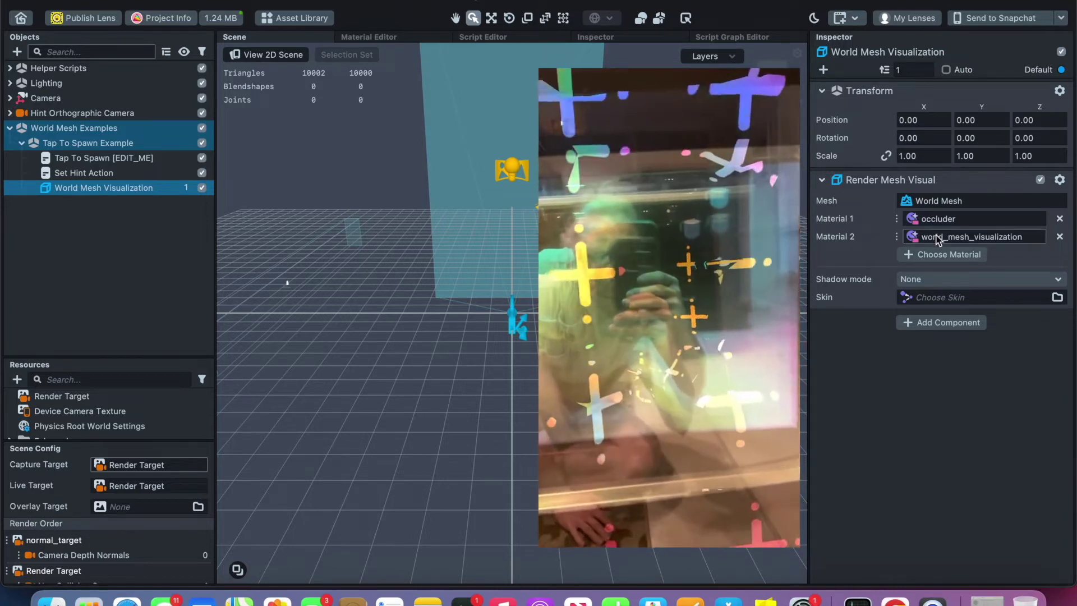
# - Create a Simple PBR material and set its Metallic to 1.00
pyautogui.click(938, 240)
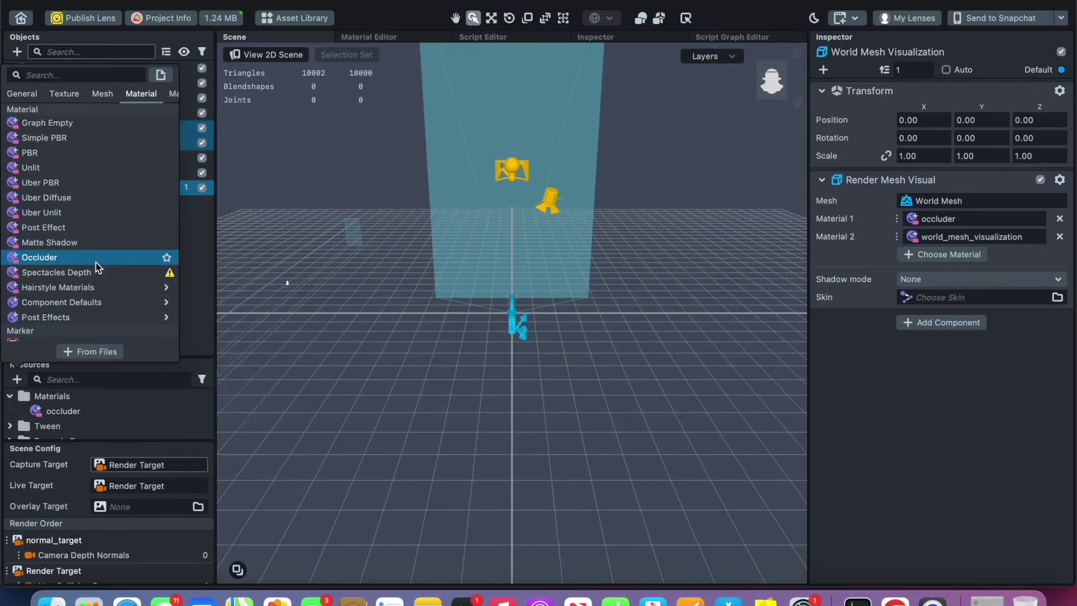
pyautogui.click(85, 138)
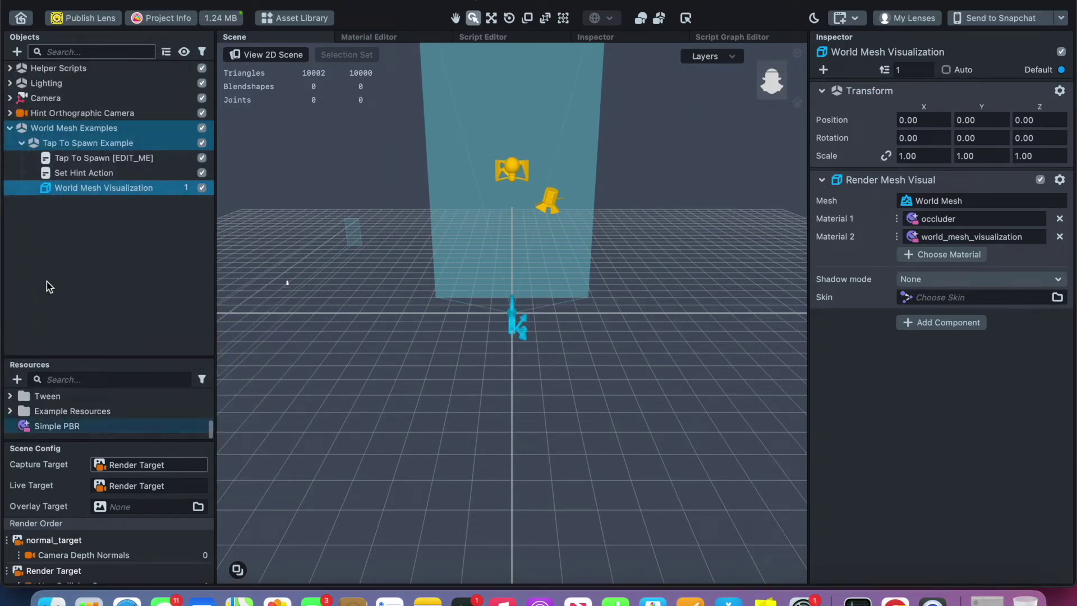
pyautogui.click(26, 426)
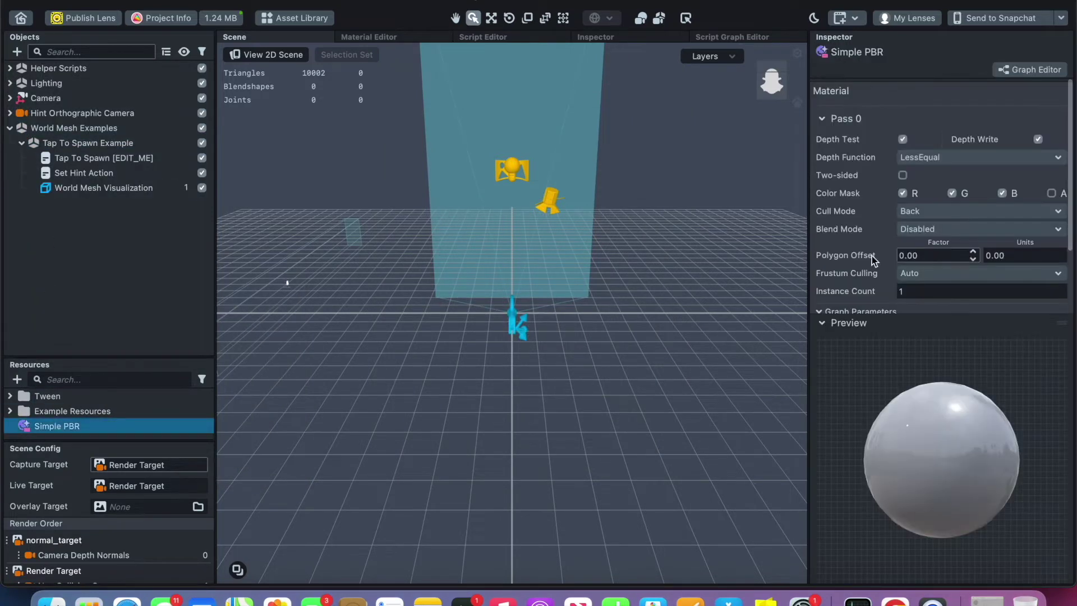
pyautogui.scroll(-3, 908, 236)
pyautogui.moveTo(934, 277); pyautogui.dragTo(1063, 311)
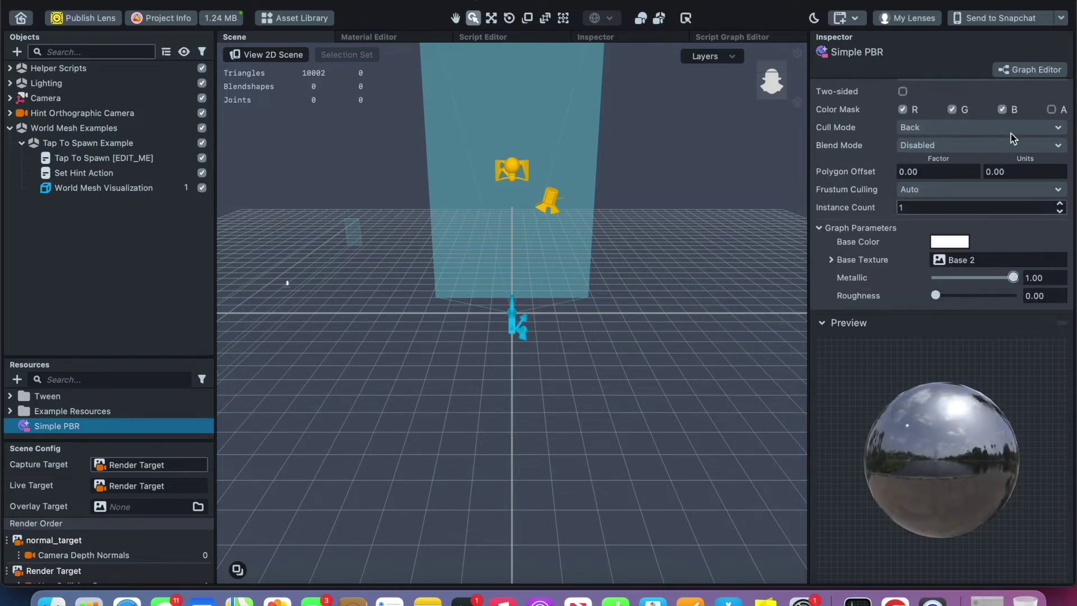
pyautogui.click(149, 190)
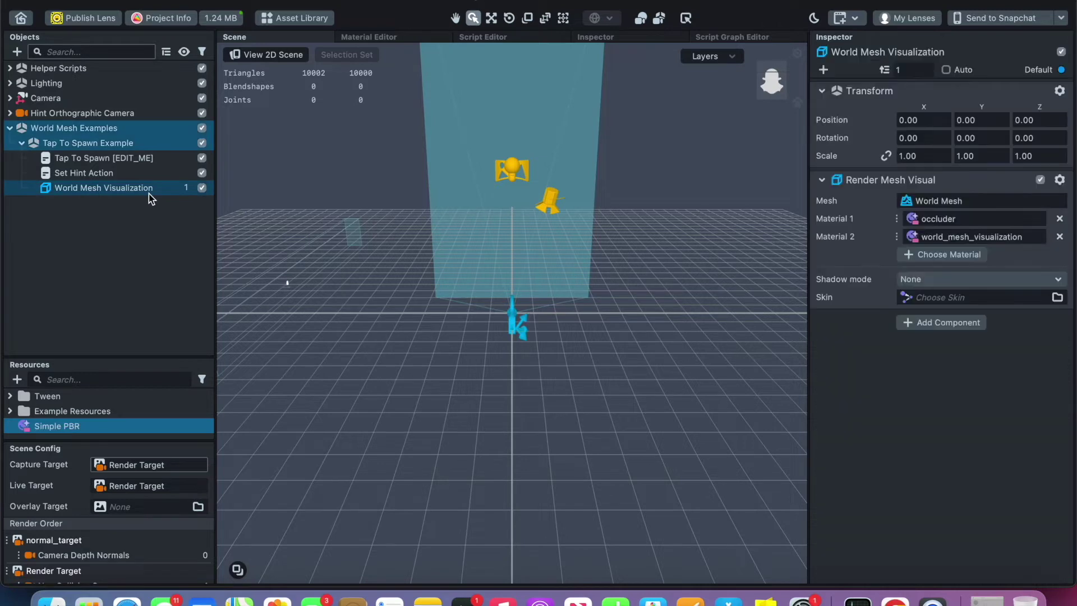
# - Swap World Mesh Visualization's second material to Simple PBR and send the lens to the phone
pyautogui.click(985, 242)
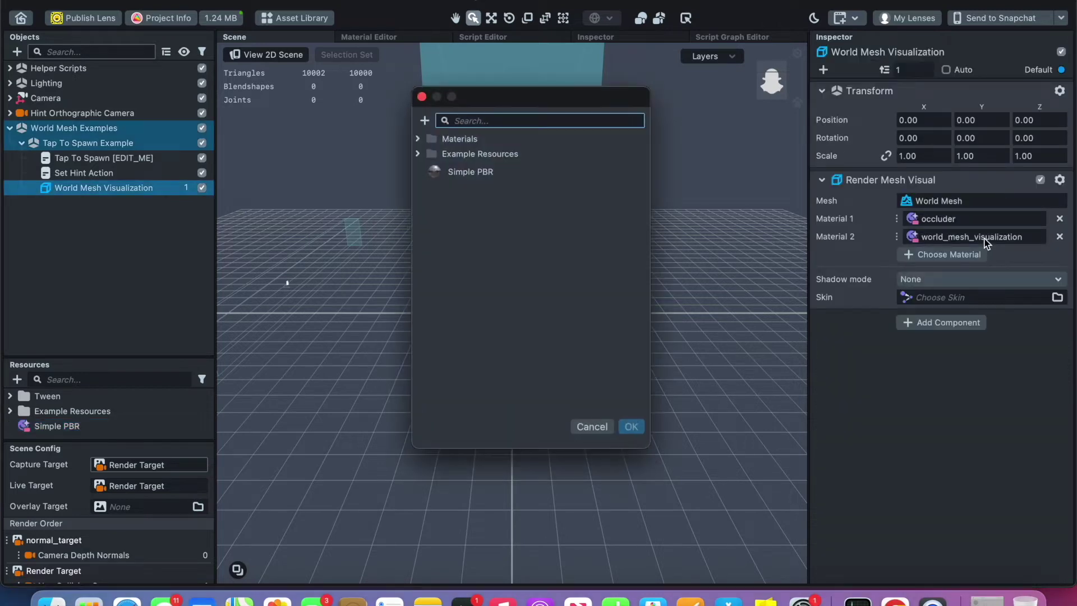
pyautogui.click(462, 172)
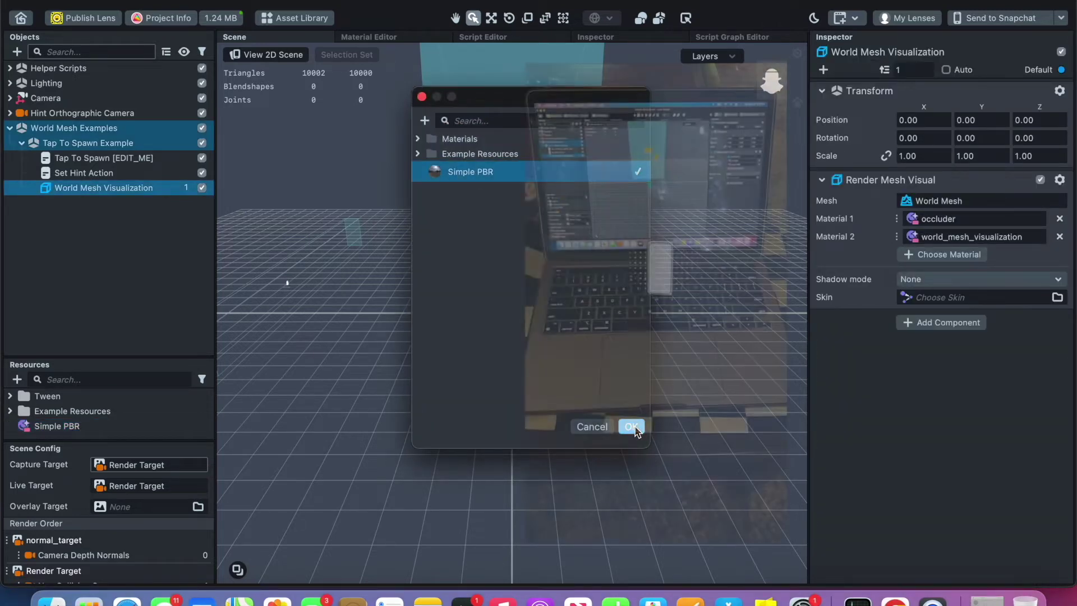
pyautogui.click(632, 427)
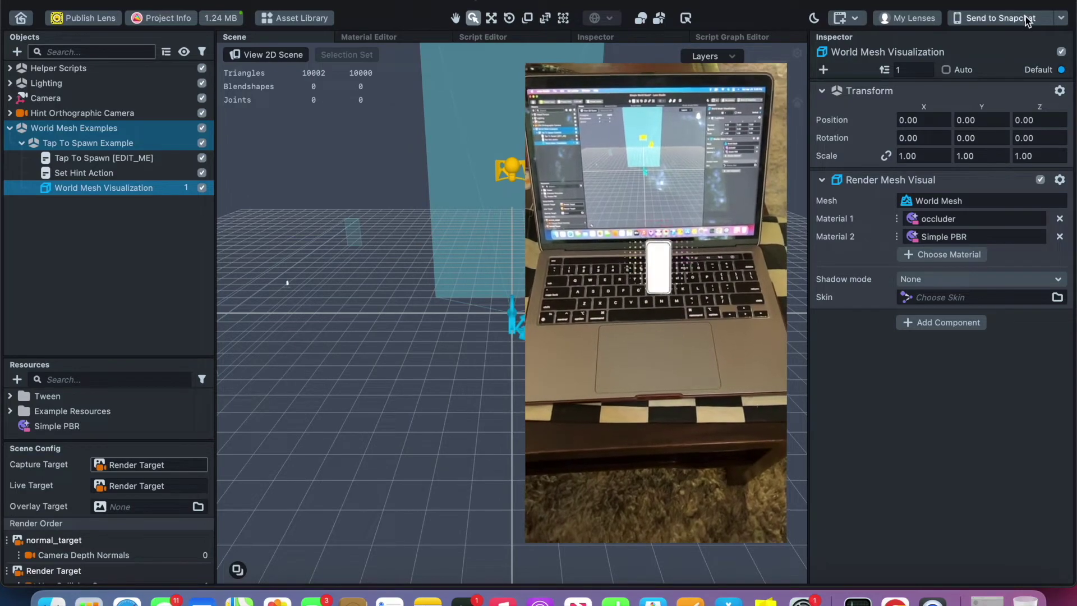
pyautogui.click(1028, 20)
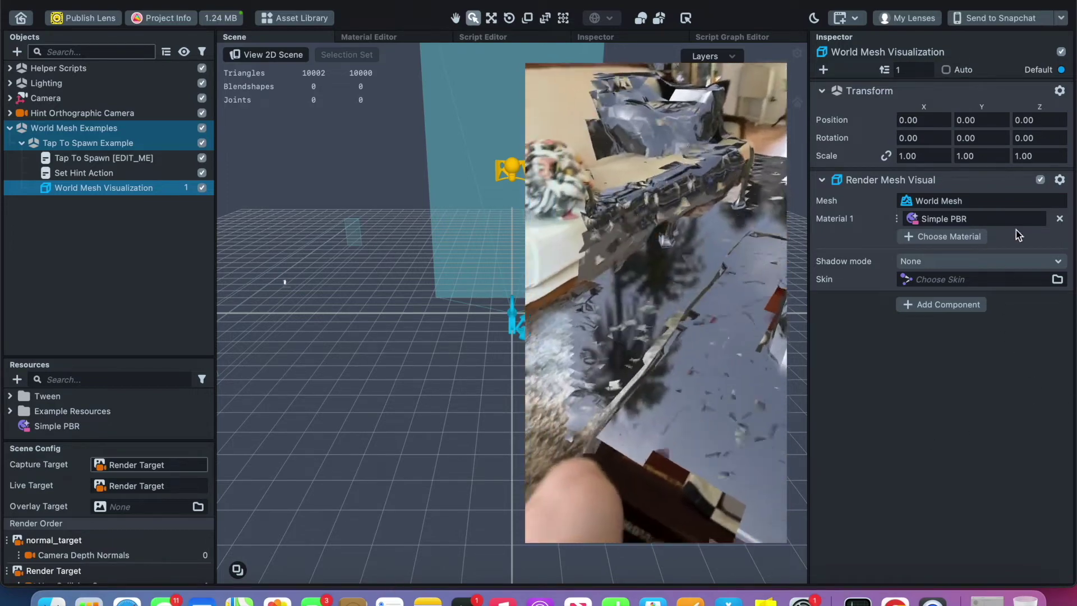
# - Make Simple PBR the World Mesh's only rendering material
pyautogui.click(959, 218)
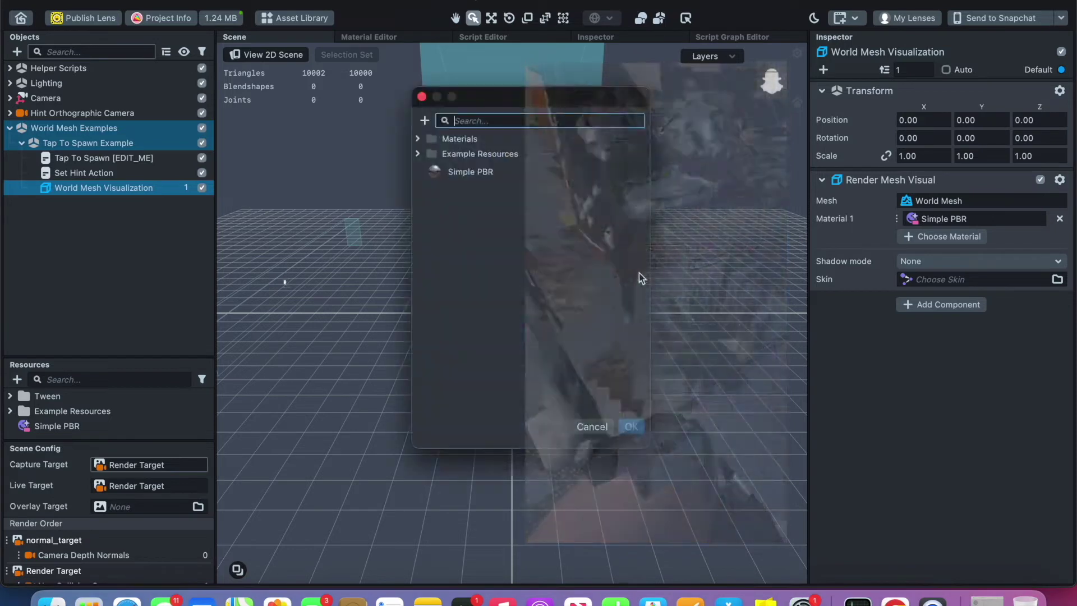
pyautogui.click(592, 427)
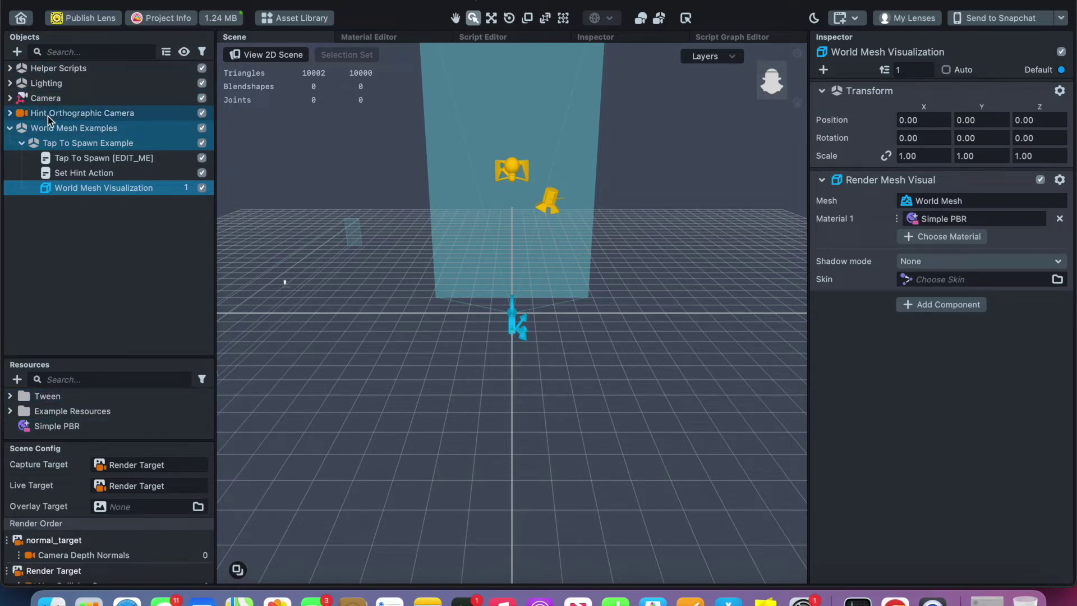
pyautogui.click(10, 83)
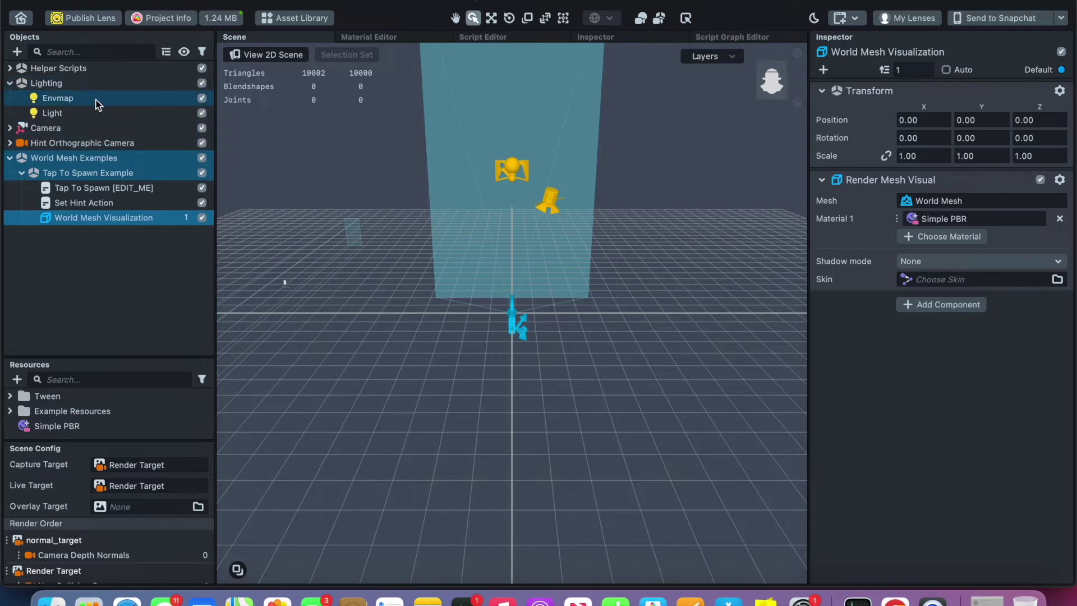
# - Set the Envmap light's Specular Envmap to Device Camera Texture
pyautogui.click(95, 100)
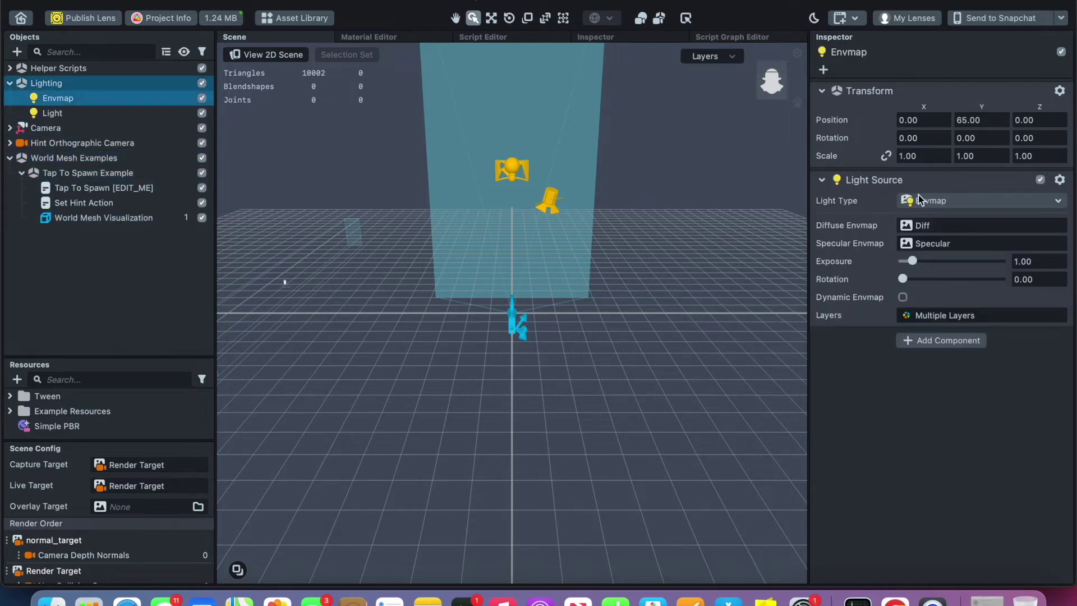
pyautogui.click(907, 245)
pyautogui.click(583, 166)
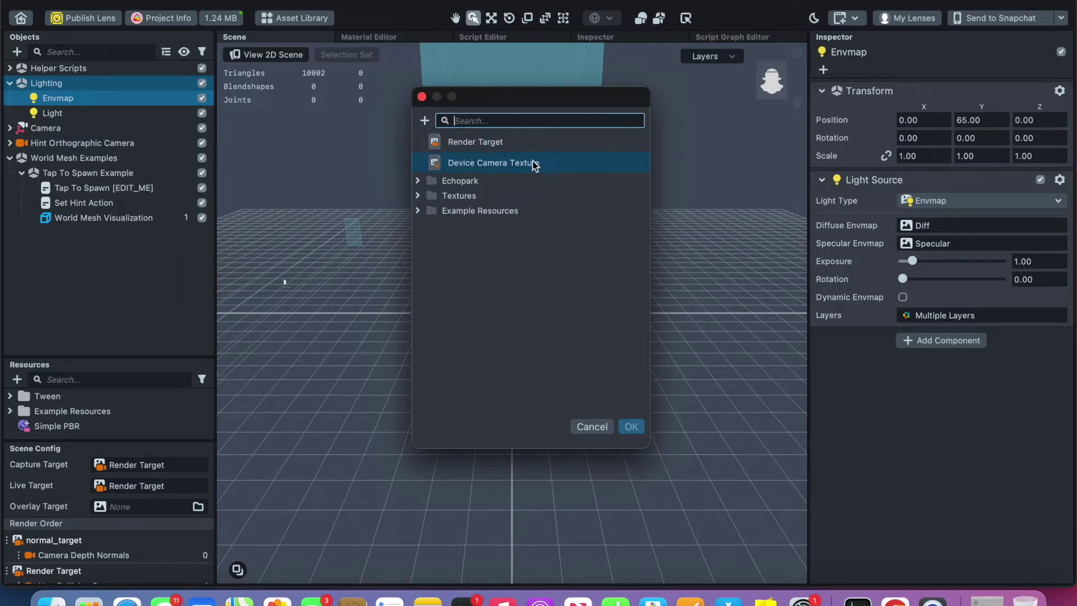
pyautogui.click(460, 164)
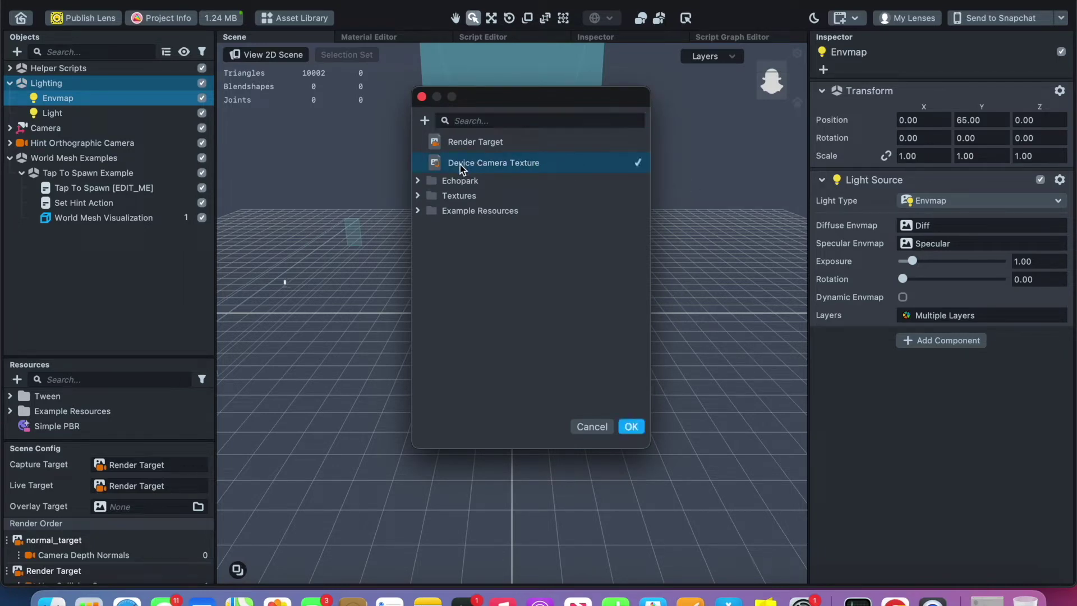
pyautogui.click(630, 427)
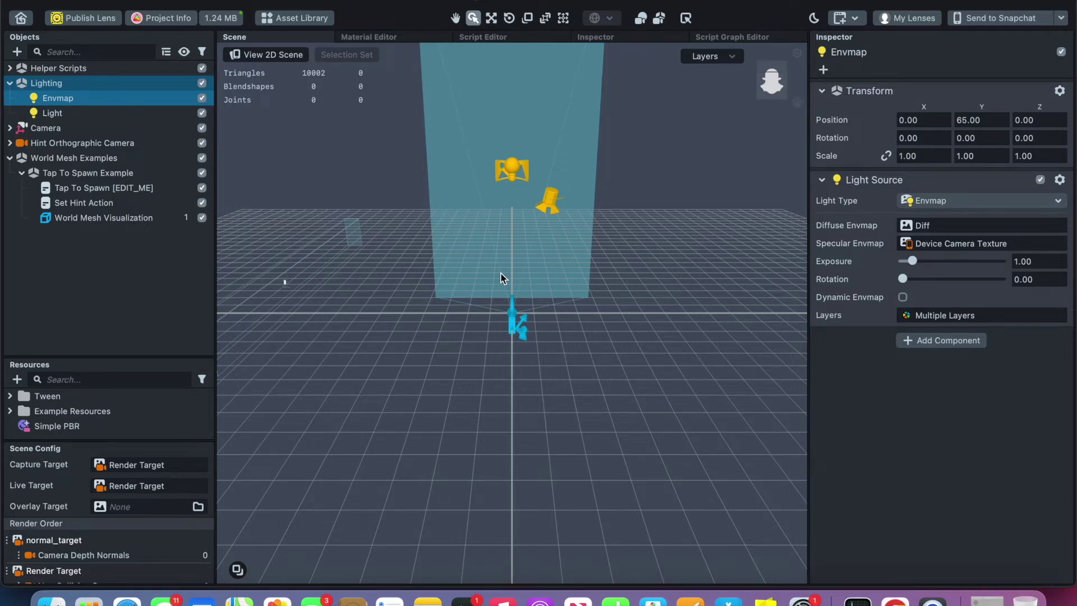
pyautogui.scroll(2, 423, 254)
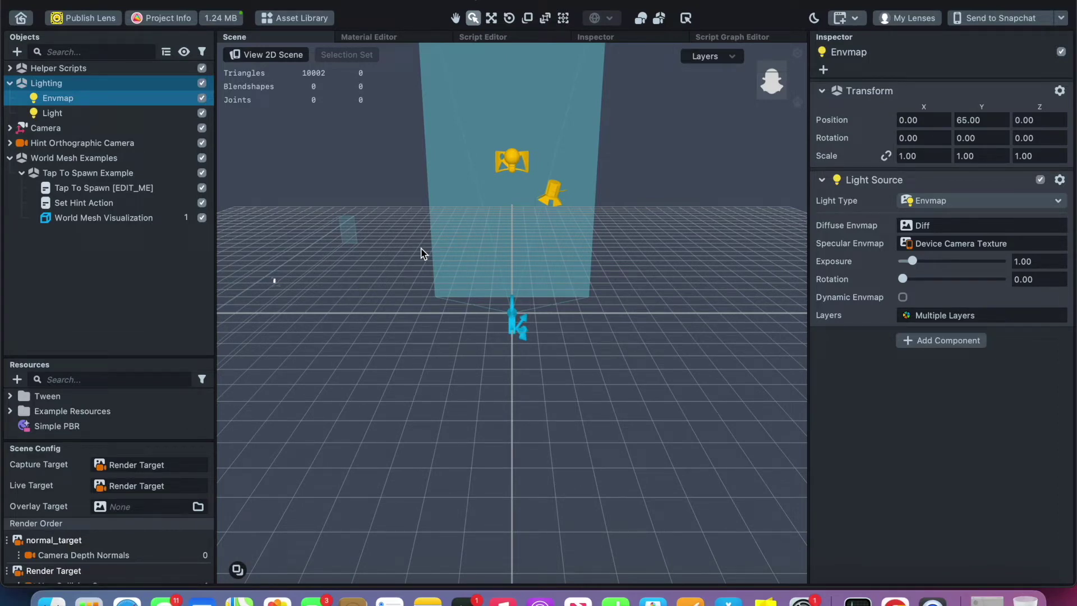
# - Send the lens to Snapchat for testing on the paired phone
pyautogui.scroll(5, 425, 158)
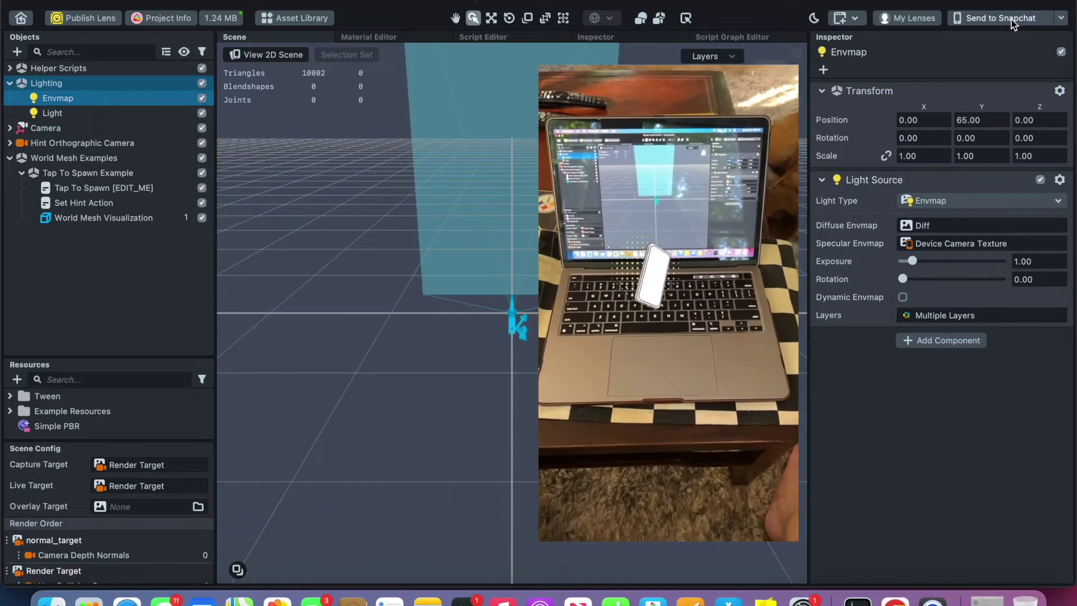
pyautogui.click(1012, 20)
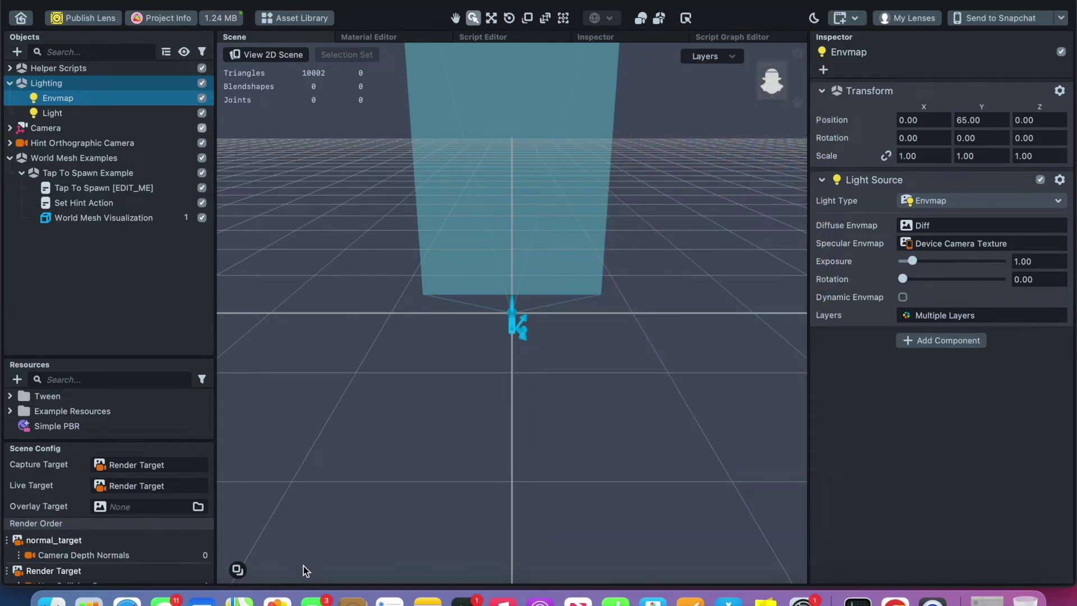
pyautogui.click(17, 52)
pyautogui.scroll(-2, 28, 301)
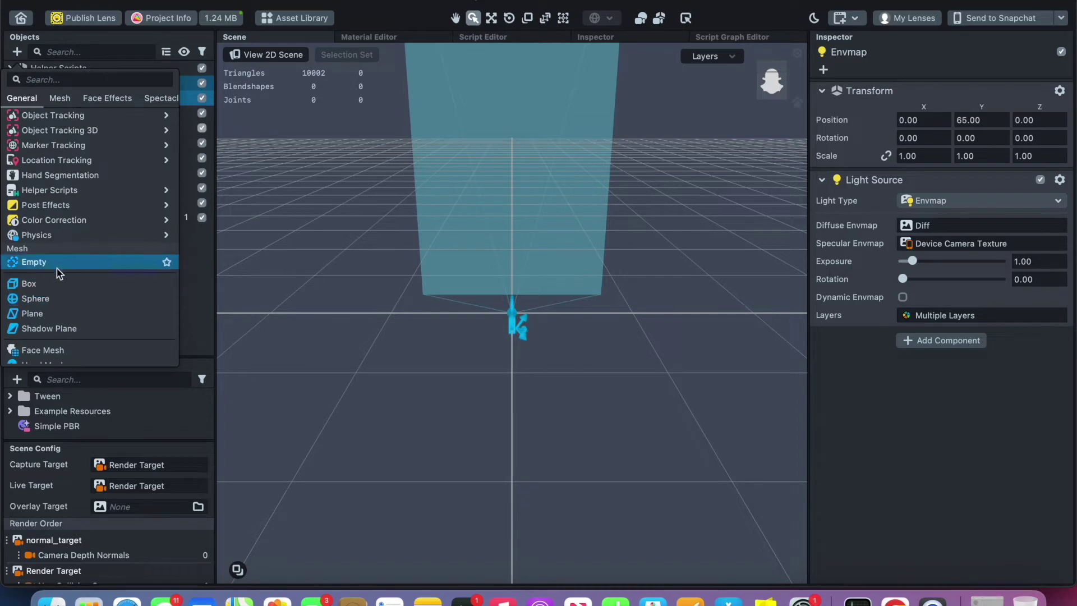
pyautogui.click(314, 185)
# - Publish the lens to My Lenses and close the upload progress dialog
pyautogui.click(112, 18)
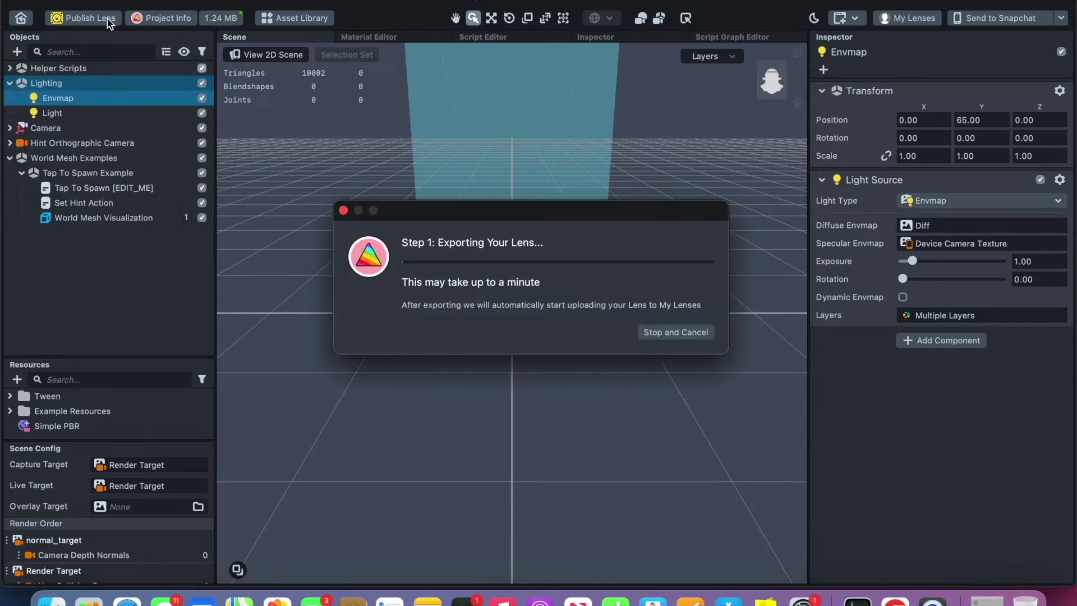
pyautogui.click(344, 211)
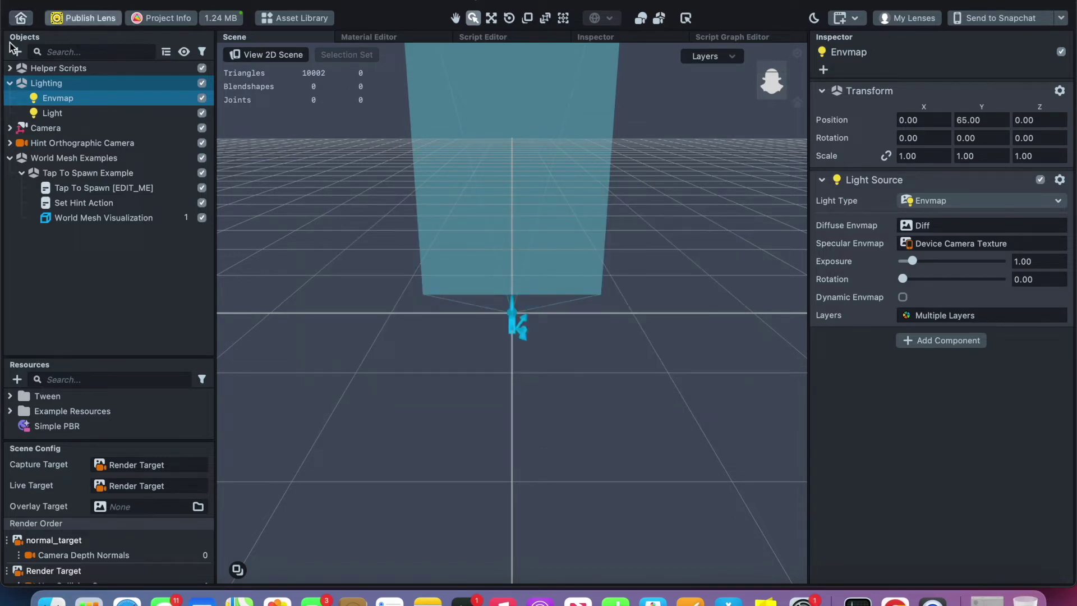
pyautogui.click(9, 68)
pyautogui.click(17, 51)
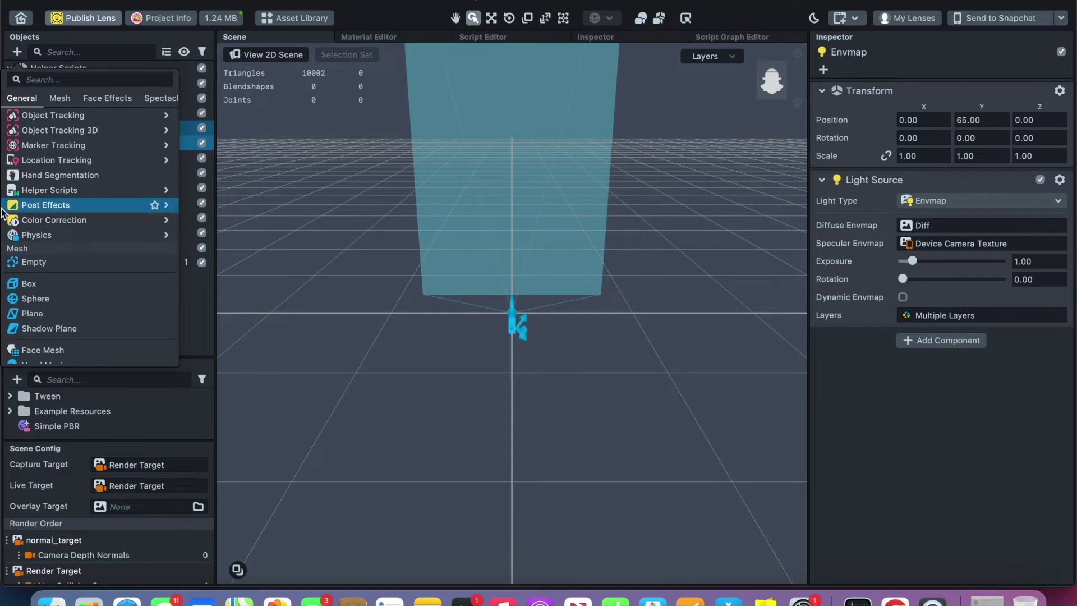
# - Add a Box and parent it under World Mesh Visualization
pyautogui.click(54, 280)
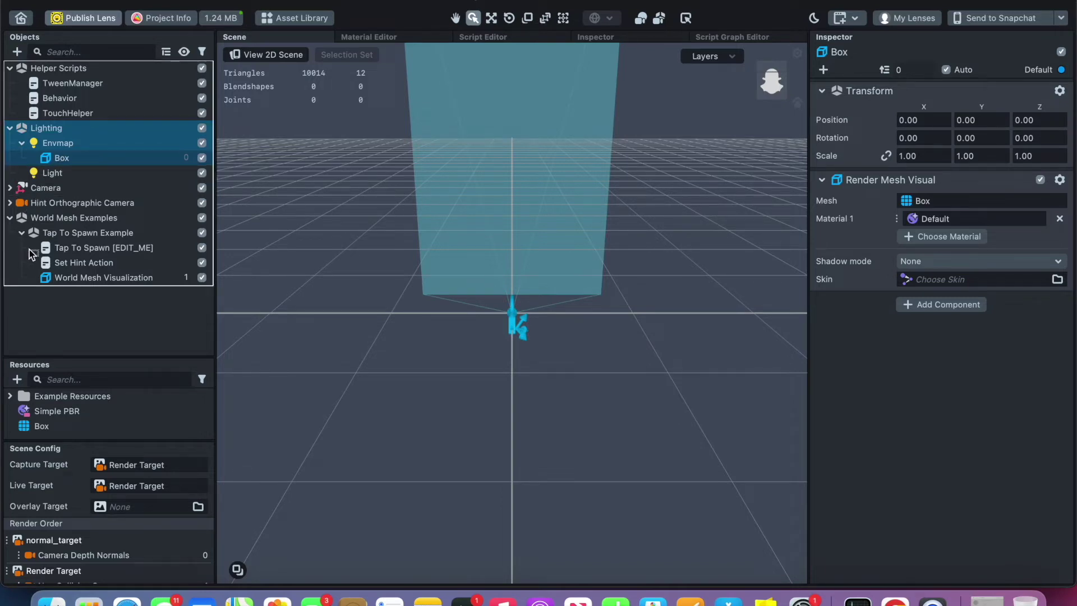
pyautogui.moveTo(69, 281); pyautogui.dragTo(69, 281)
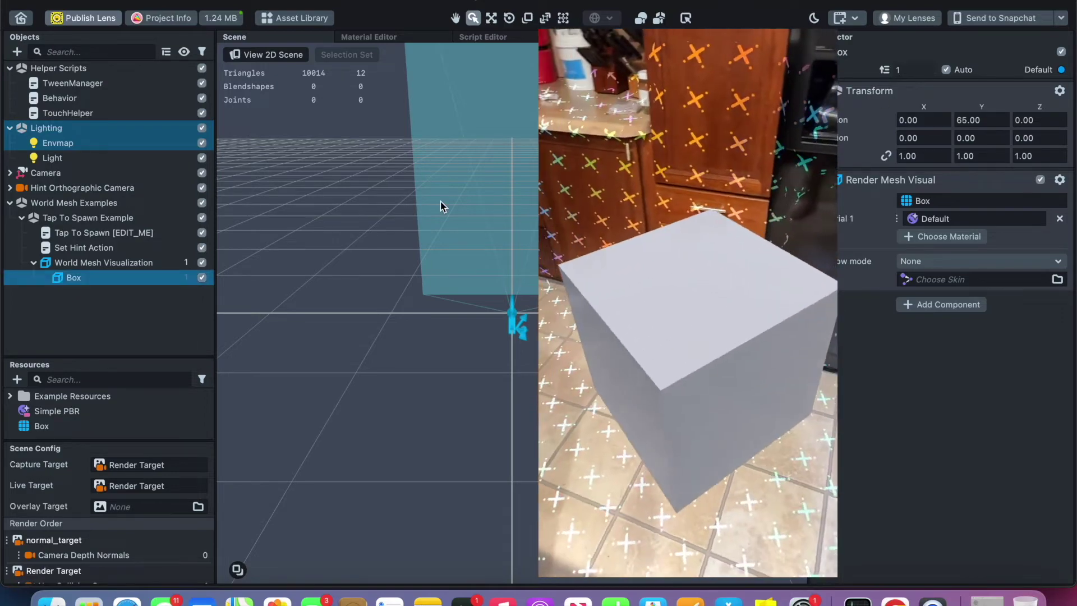
pyautogui.scroll(-5, 440, 201)
pyautogui.scroll(3, 440, 201)
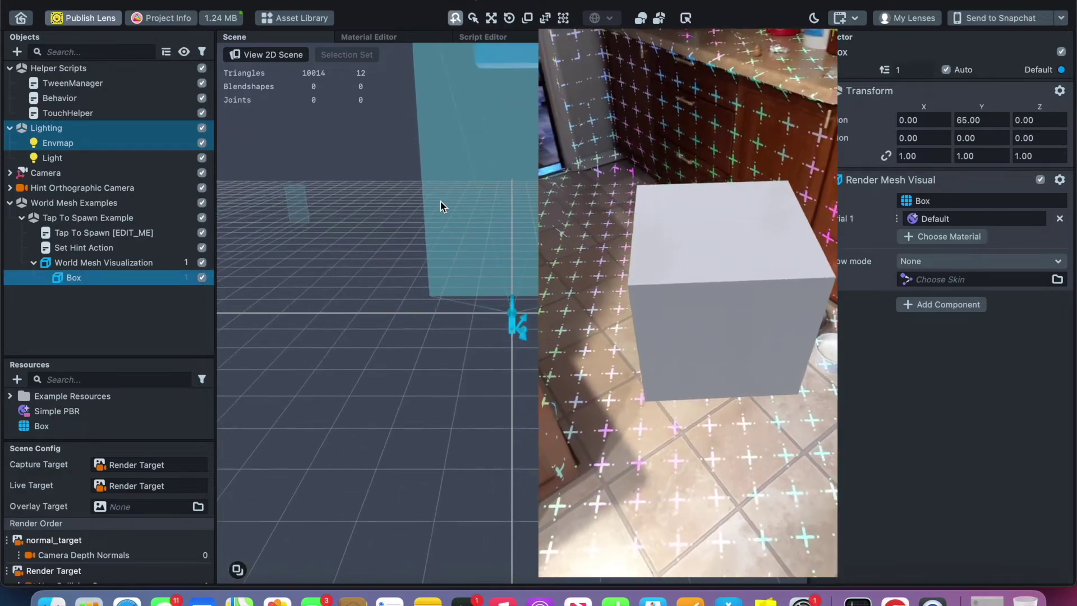
pyautogui.scroll(-2, 492, 169)
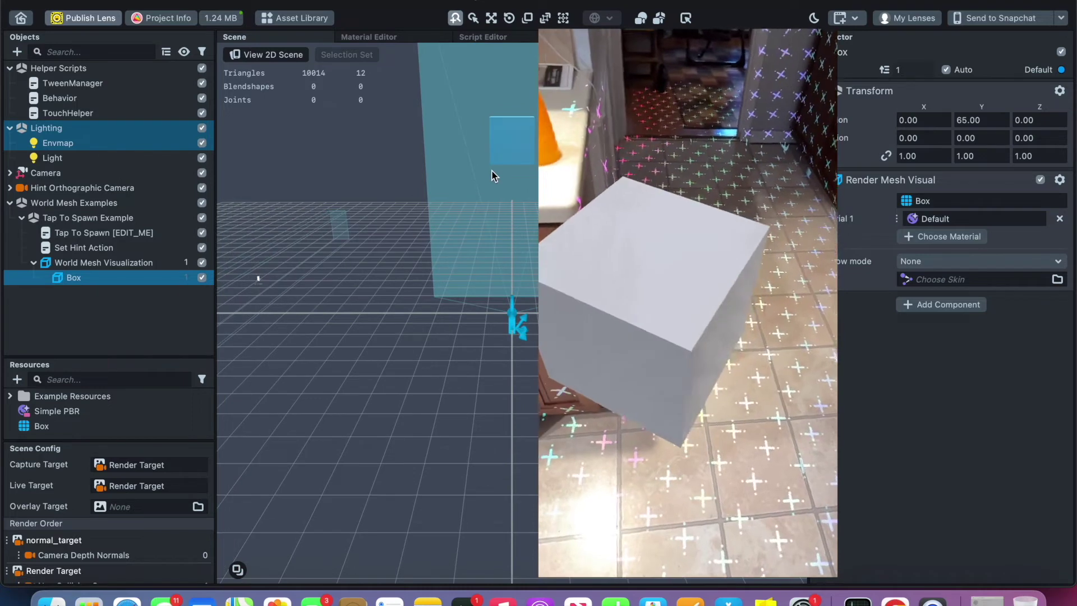
# - Lower the Box from height 65 to about 10 with the Move tool's Y arrow
pyautogui.click(491, 18)
pyautogui.moveTo(519, 101); pyautogui.dragTo(522, 268)
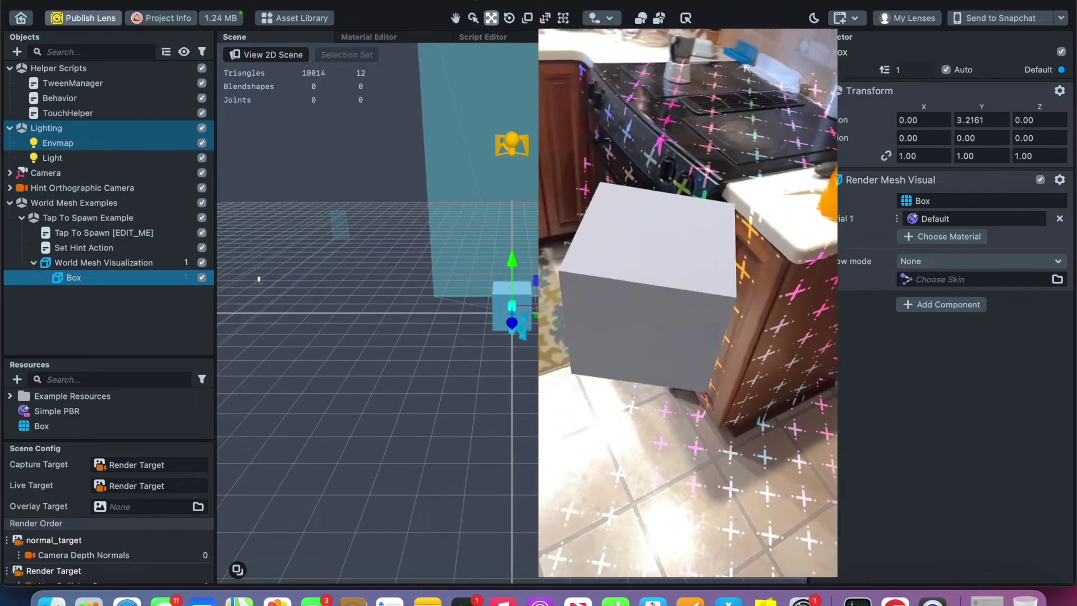
pyautogui.scroll(5, 522, 268)
pyautogui.scroll(-3, 523, 268)
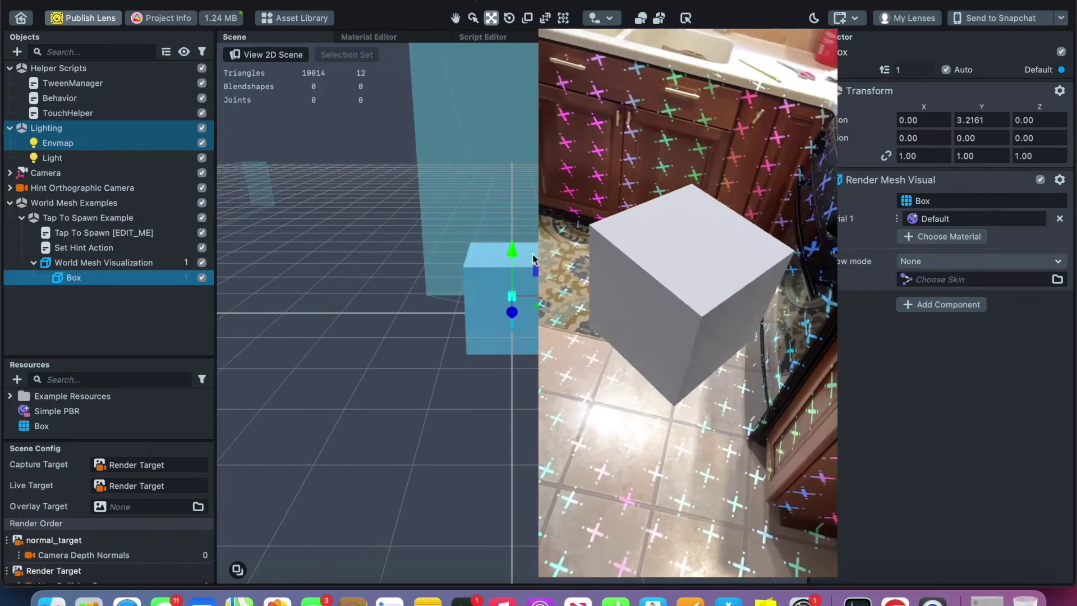
pyautogui.moveTo(512, 246); pyautogui.dragTo(494, 264)
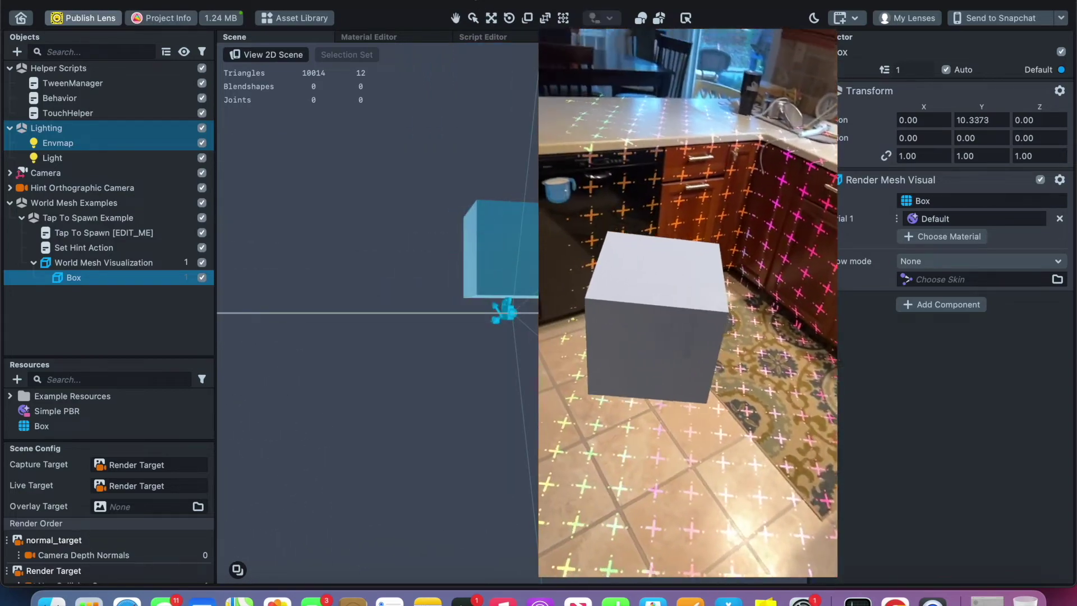
pyautogui.click(393, 420)
pyautogui.keyDown('alt'); pyautogui.moveTo(392, 420); pyautogui.dragTo(401, 471); pyautogui.keyUp('alt')
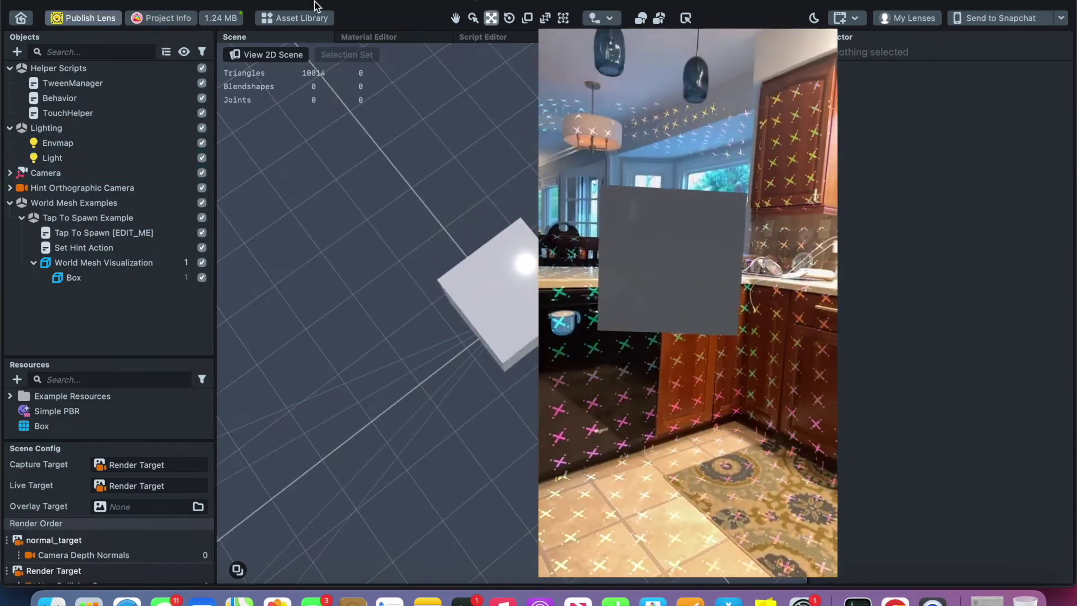
pyautogui.click(298, 17)
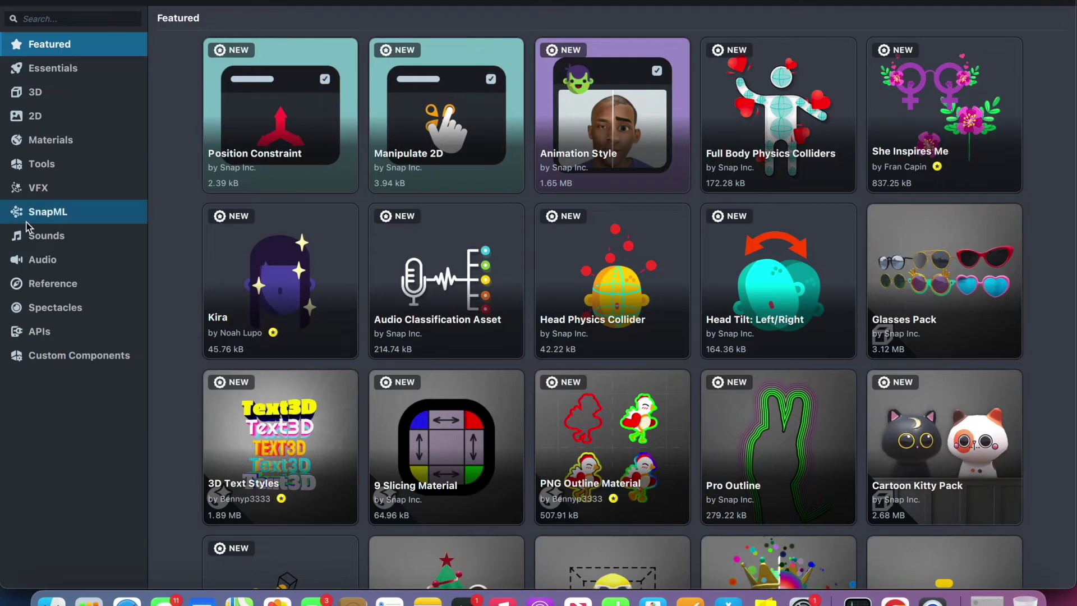
# - Browse the Asset Library's Essentials and 3D asset collections
pyautogui.click(91, 67)
pyautogui.click(78, 95)
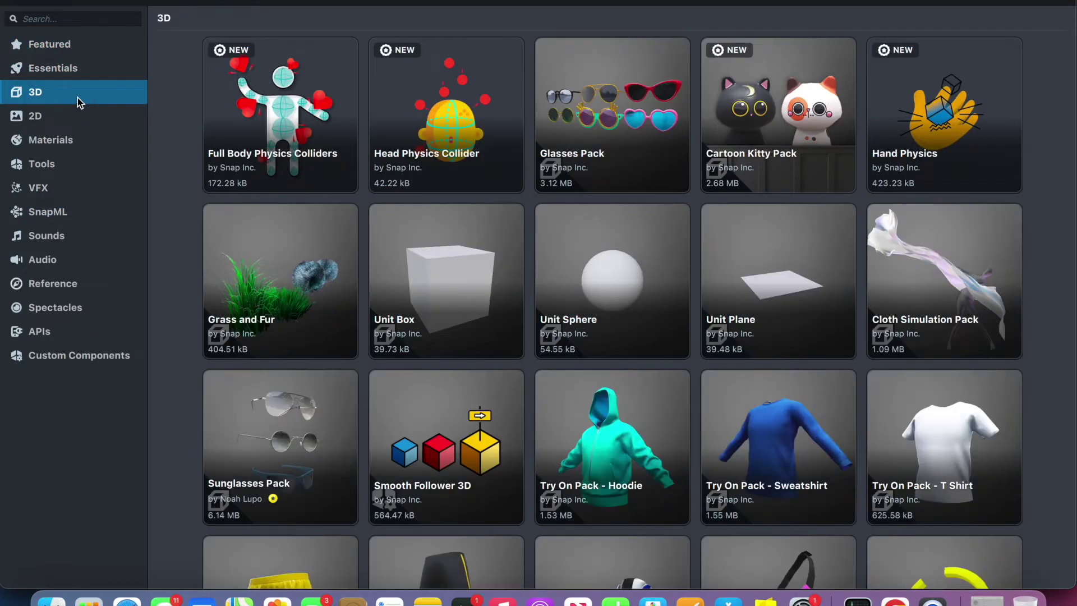
pyautogui.scroll(-3, 550, 190)
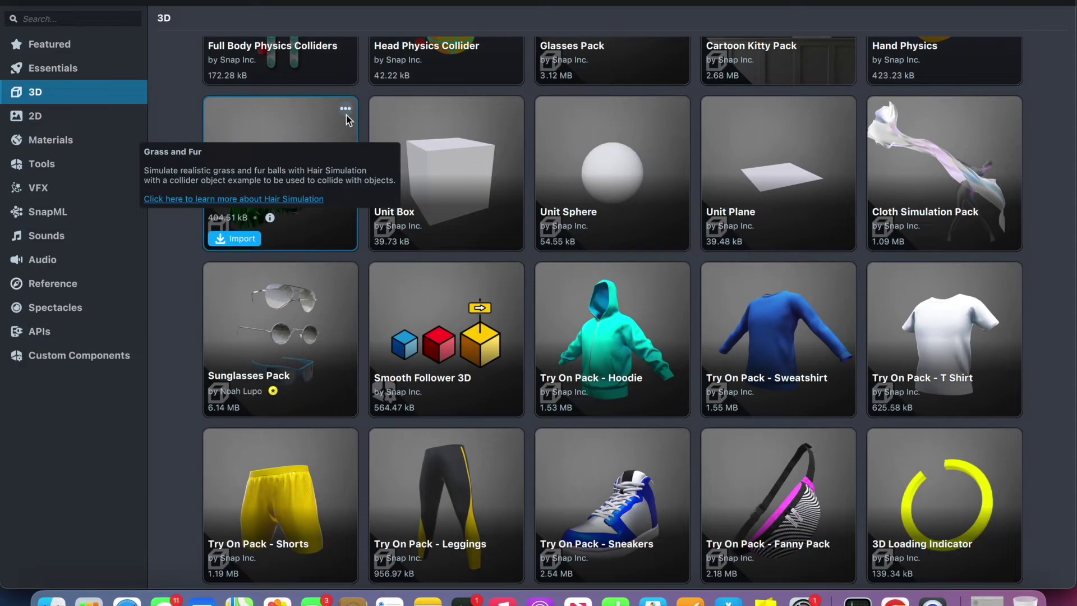
pyautogui.moveTo(271, 217)
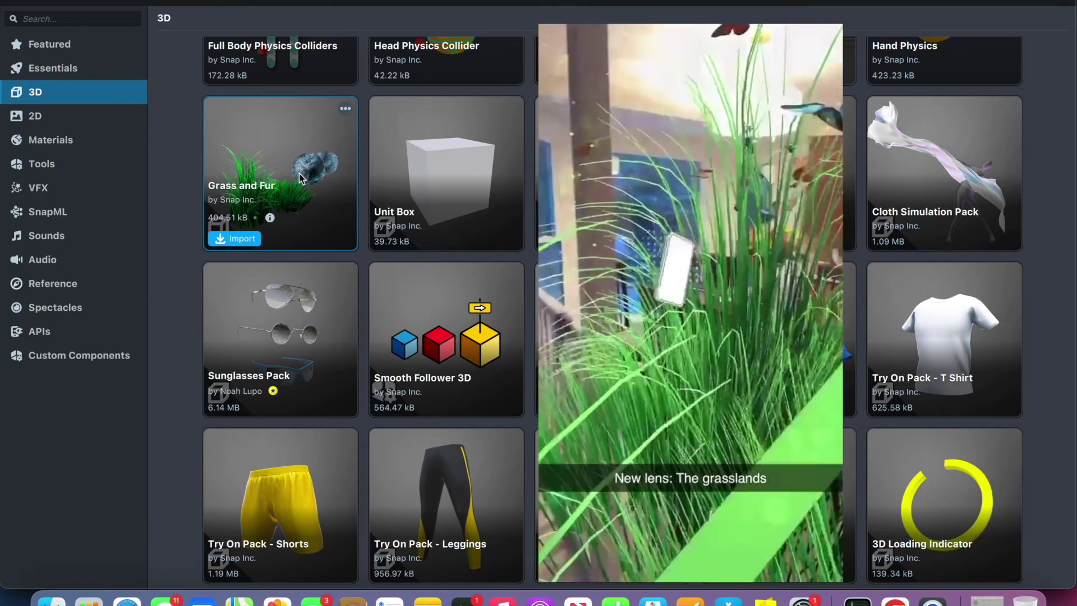
pyautogui.scroll(-12, 216, 179)
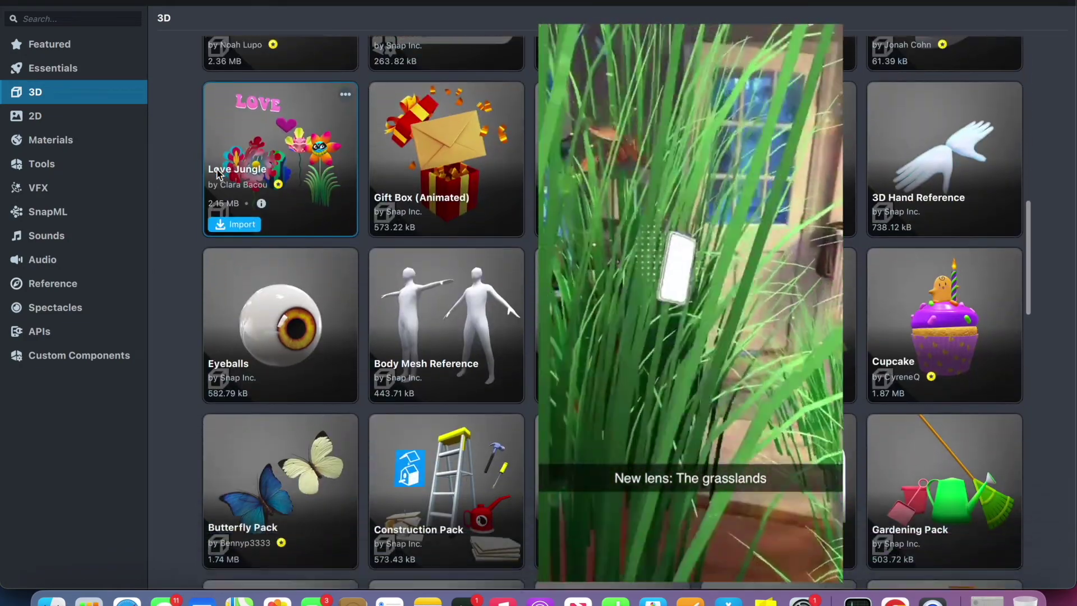
pyautogui.scroll(-20, 217, 174)
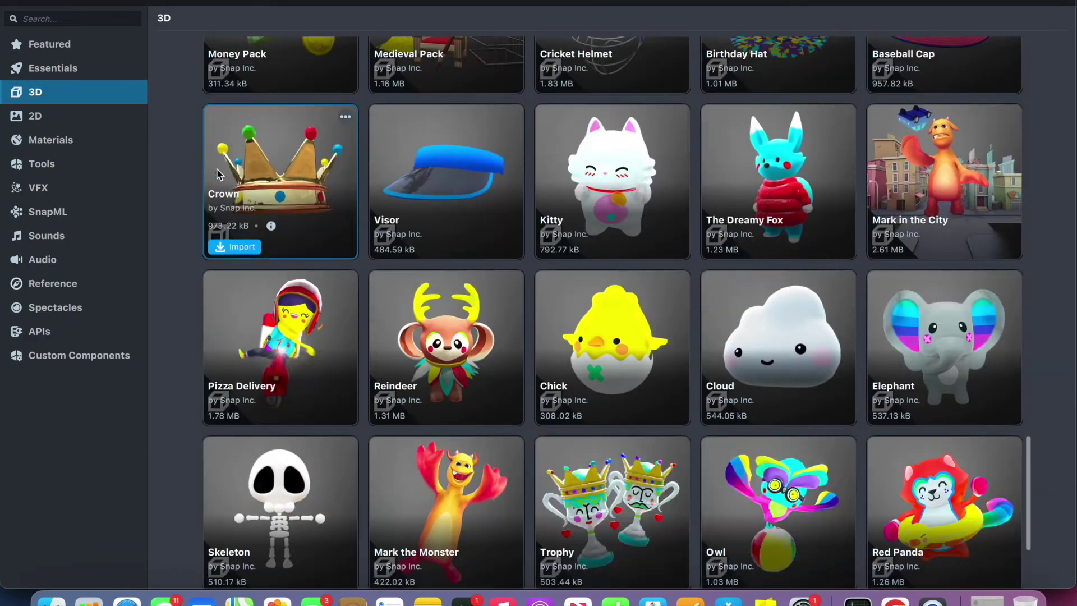
# - Preview VFX effects such as Magma, Galaxy VFX and Boids VFX, then import Magma
pyautogui.click(77, 193)
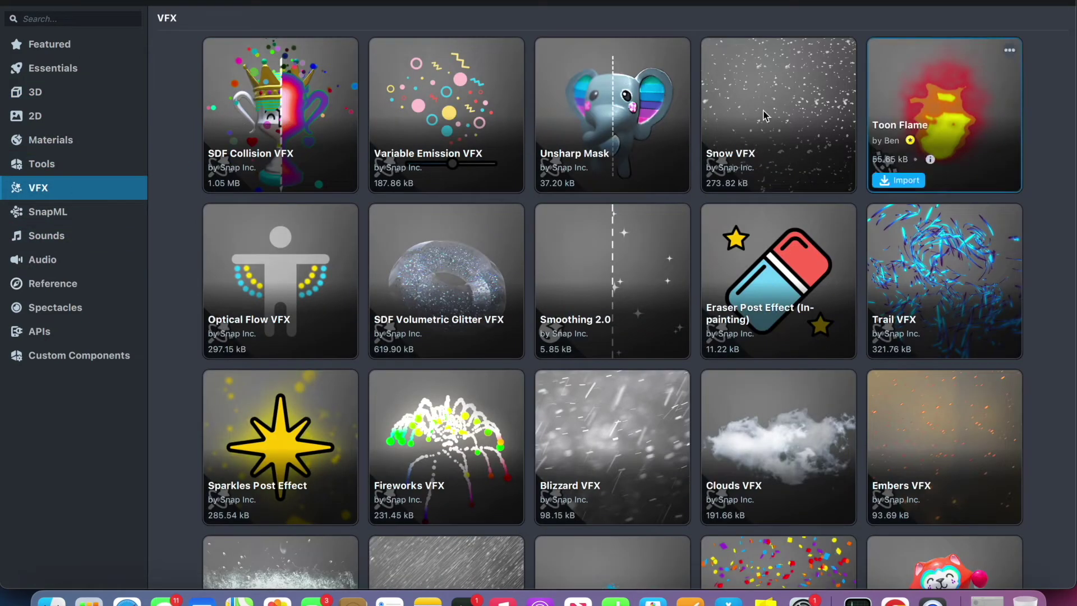
pyautogui.scroll(-10, 284, 334)
pyautogui.moveTo(284, 334)
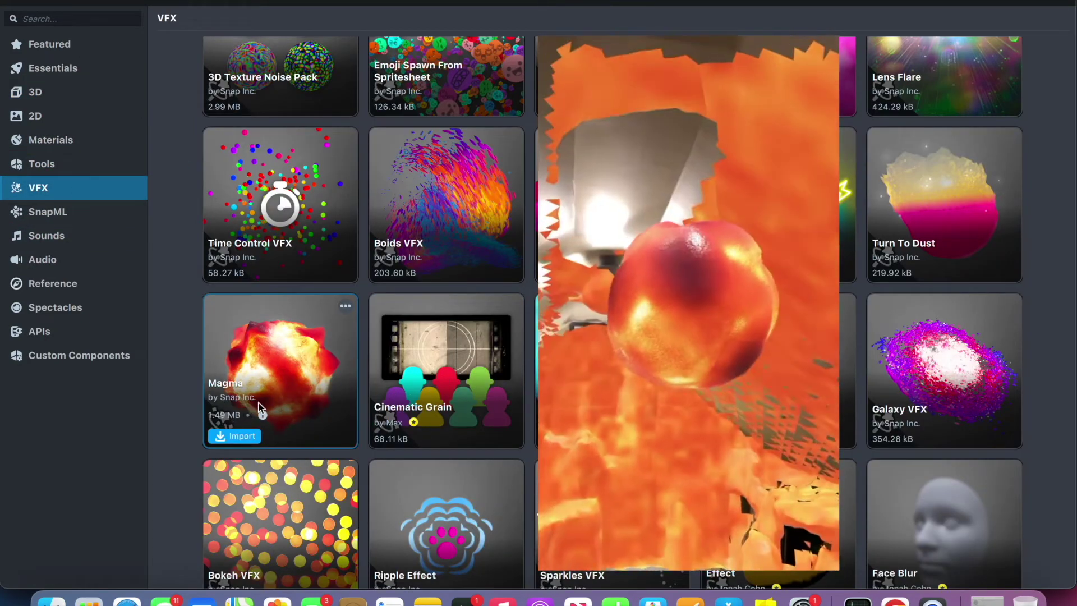
pyautogui.scroll(10, 275, 396)
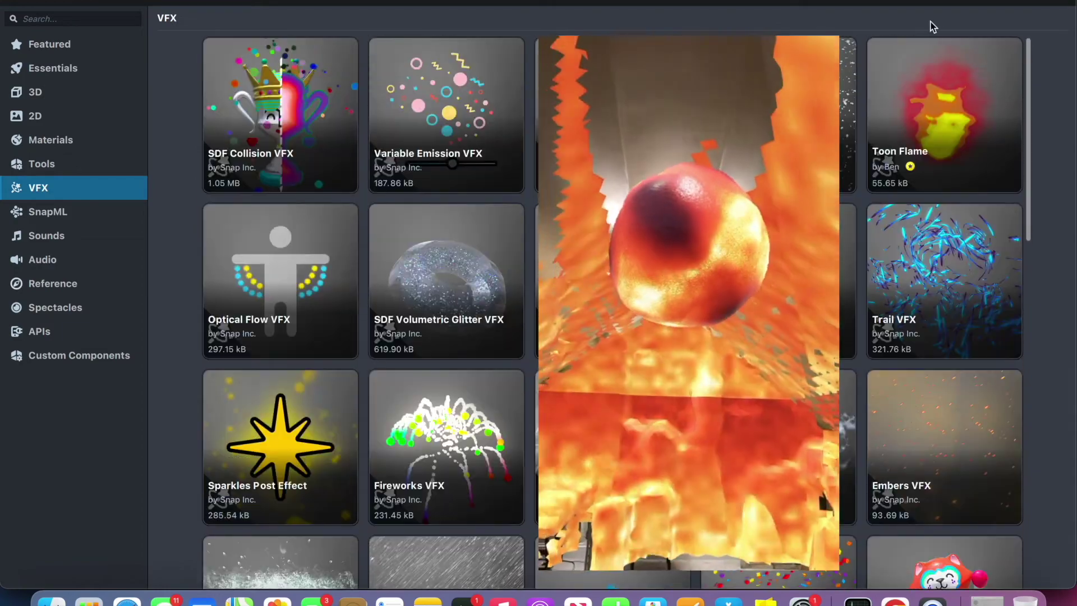
pyautogui.scroll(-5, 387, 347)
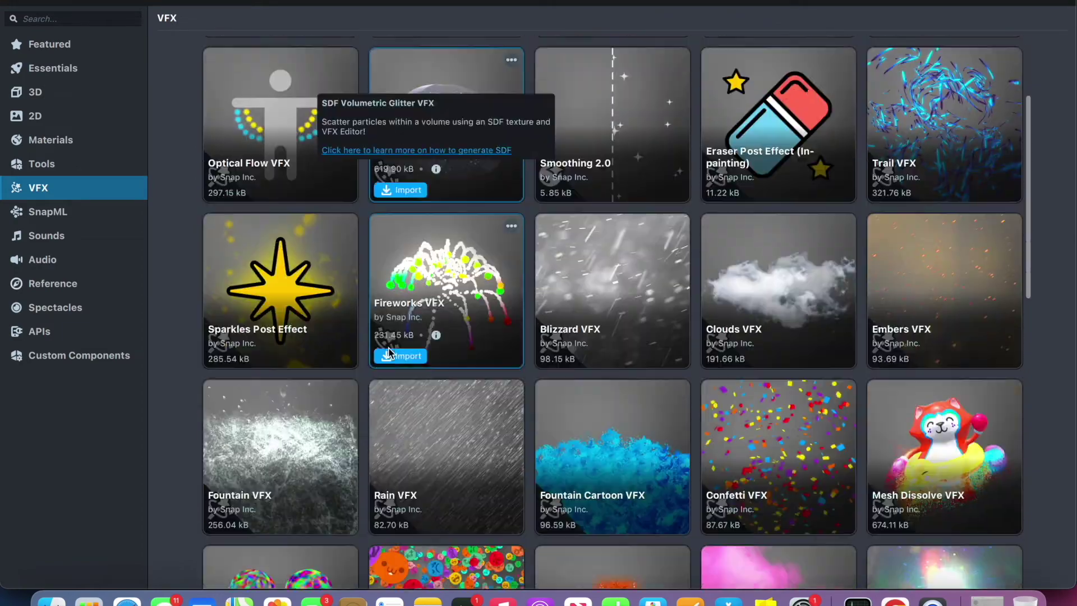
pyautogui.scroll(-6, 284, 387)
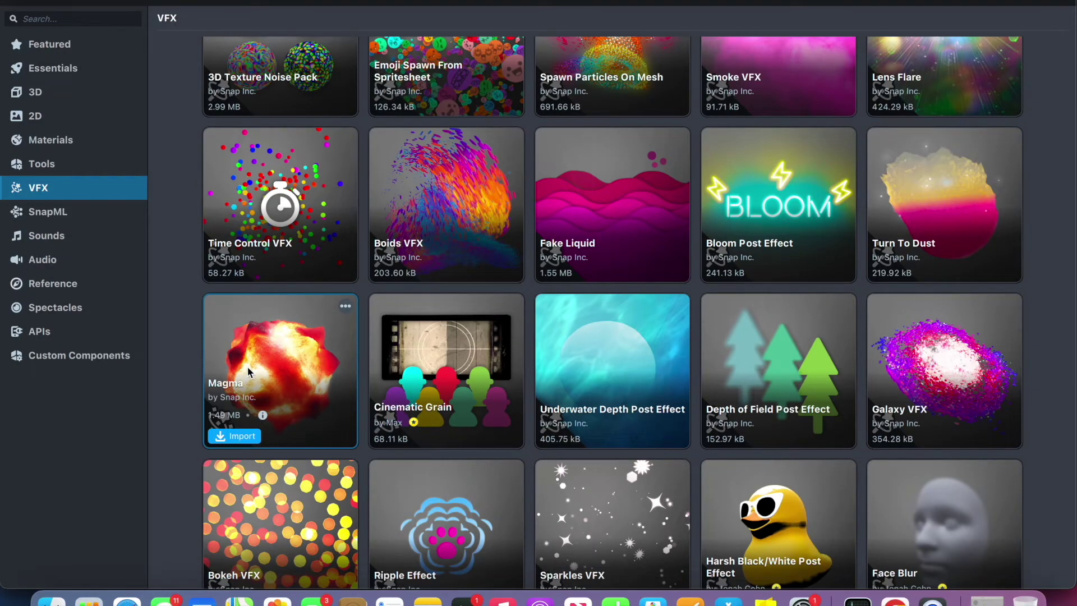
pyautogui.moveTo(596, 249)
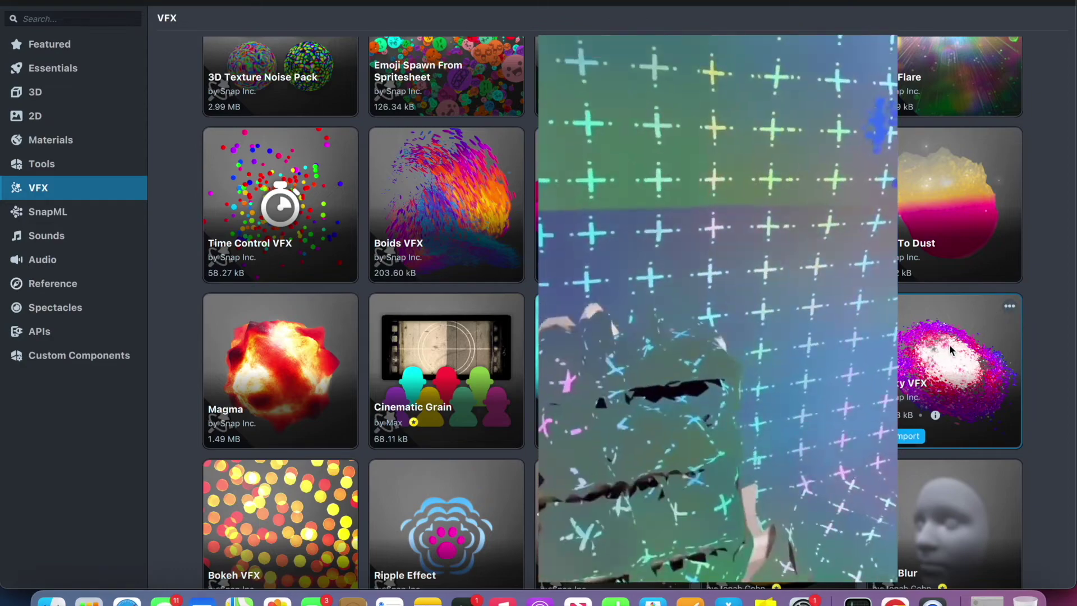
pyautogui.scroll(1, 449, 369)
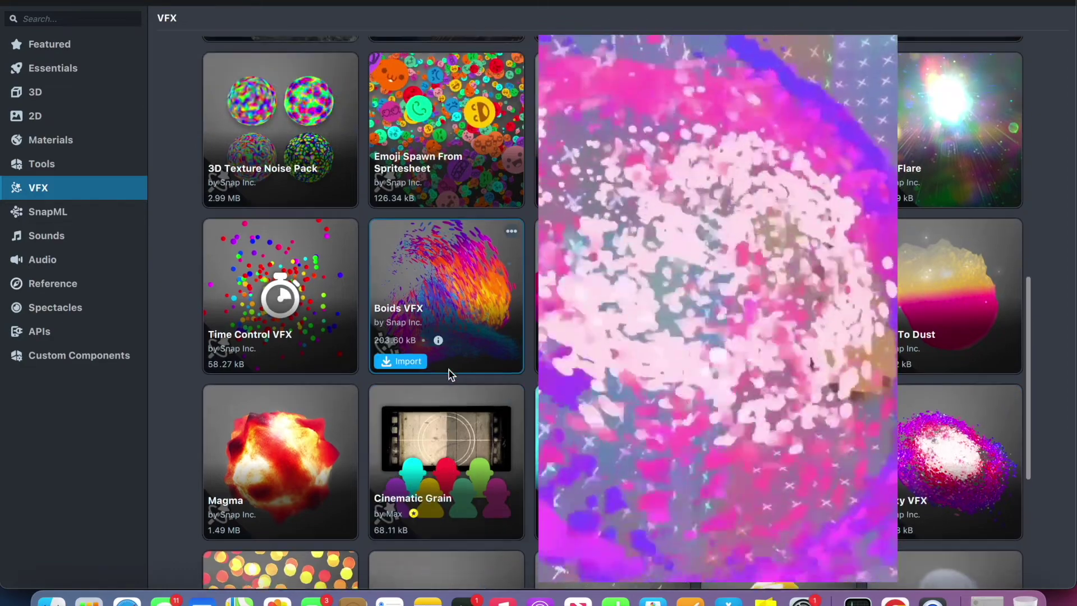
pyautogui.scroll(-2, 449, 369)
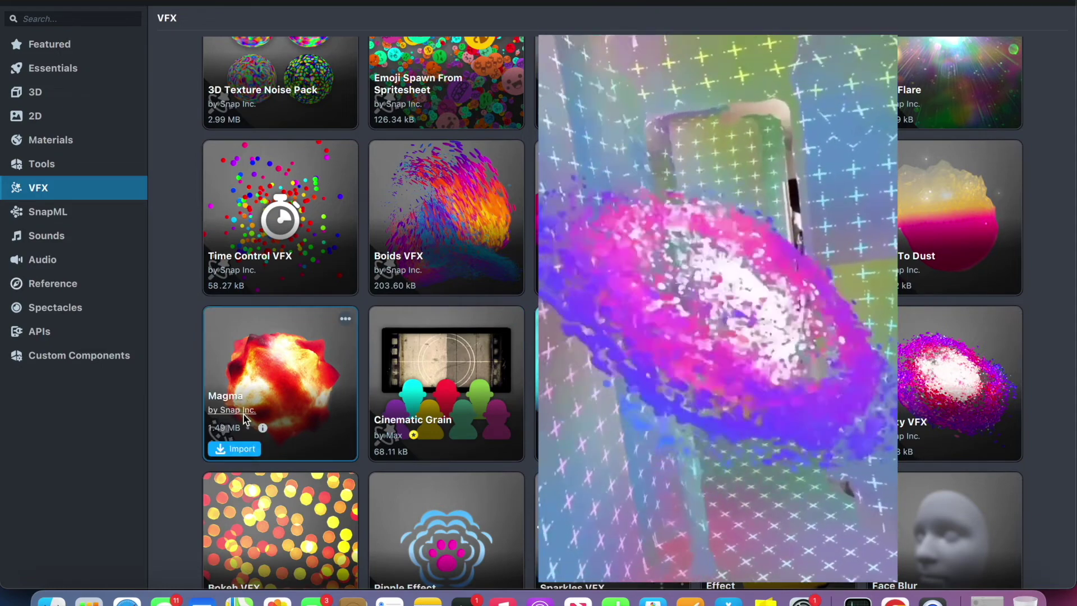
pyautogui.click(234, 448)
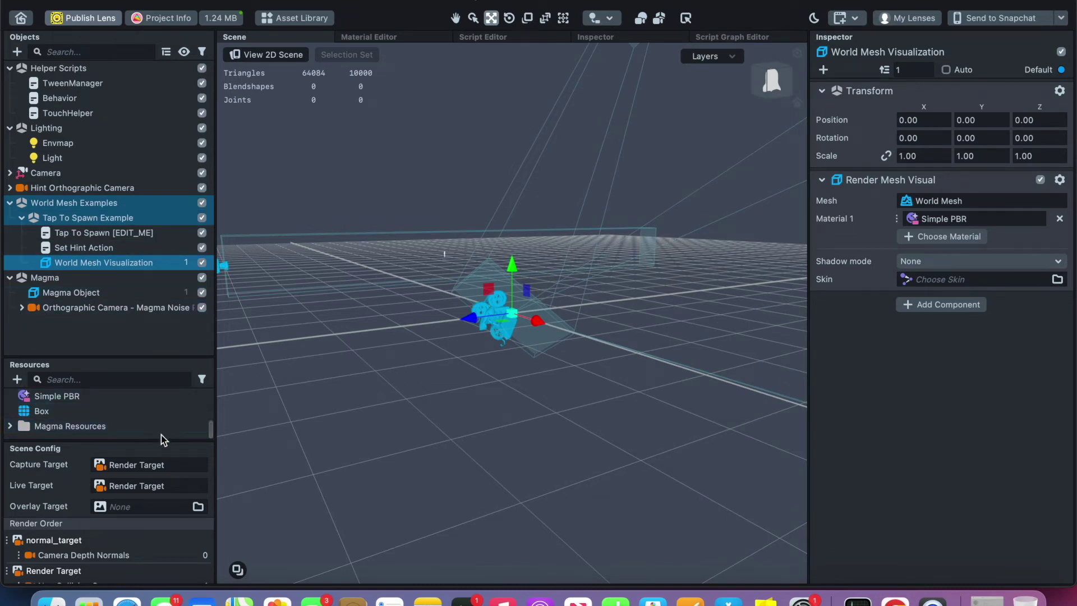
# - Close the Scene Config panel and re-dock Resources below the Objects list
pyautogui.moveTo(39, 452); pyautogui.dragTo(349, 419)
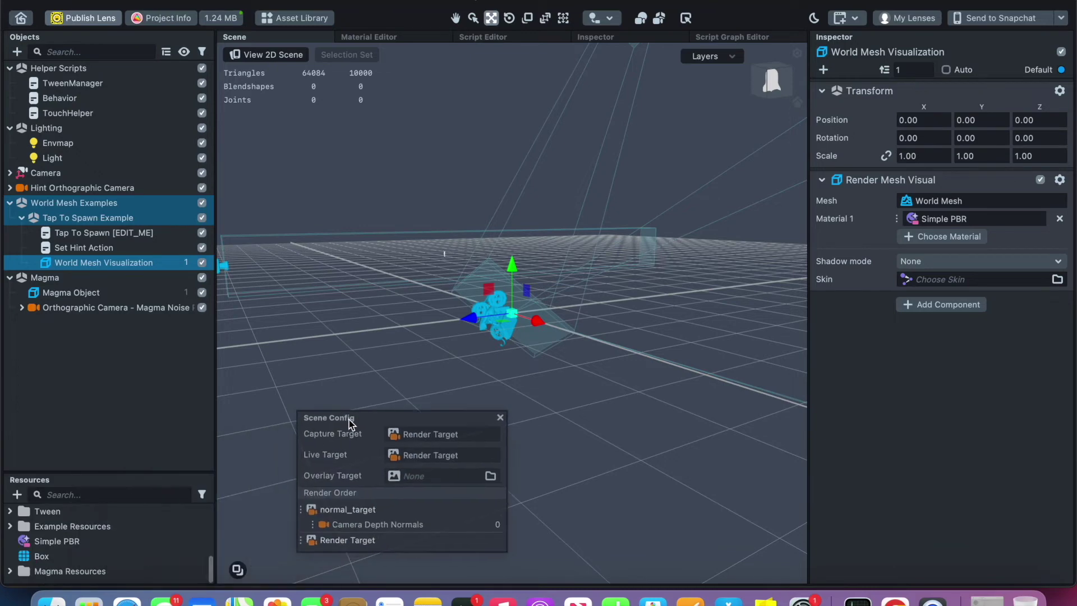
pyautogui.click(499, 417)
pyautogui.moveTo(63, 479); pyautogui.dragTo(67, 426)
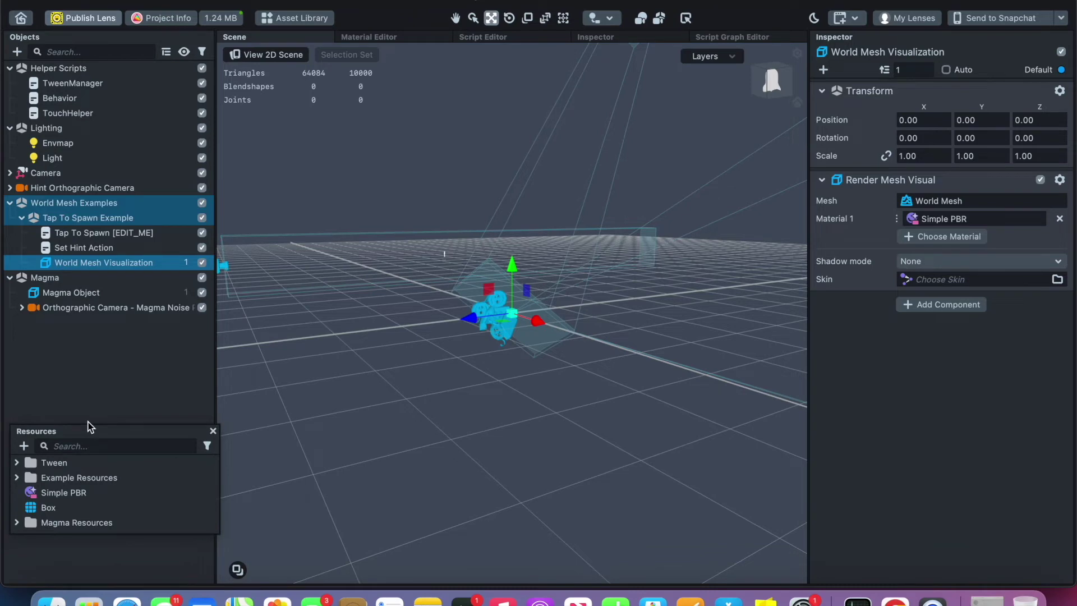
pyautogui.click(87, 422)
pyautogui.moveTo(101, 433); pyautogui.dragTo(89, 349)
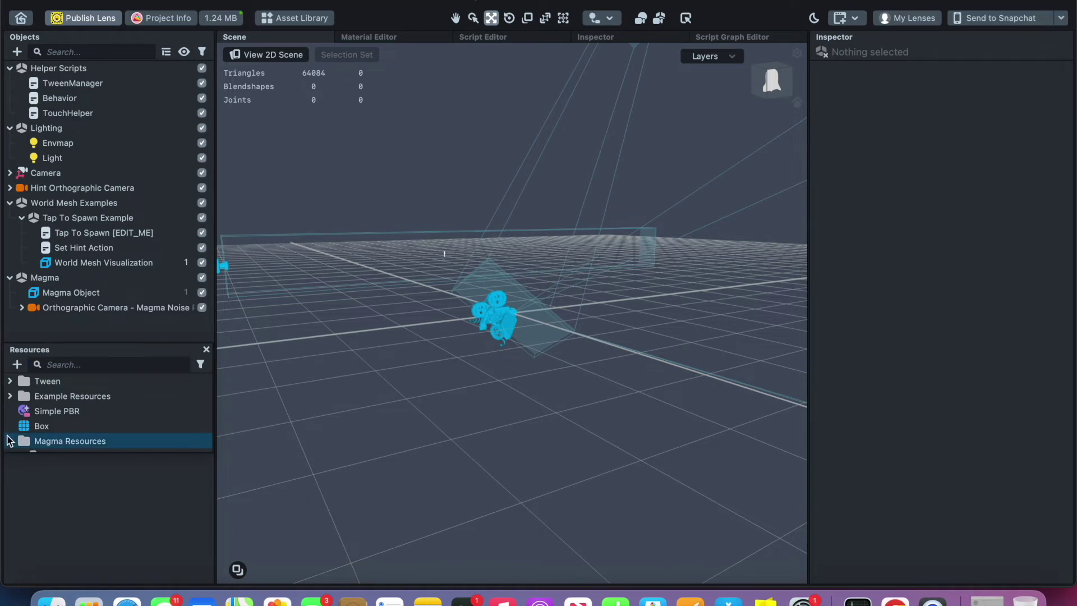
pyautogui.scroll(-3, 69, 434)
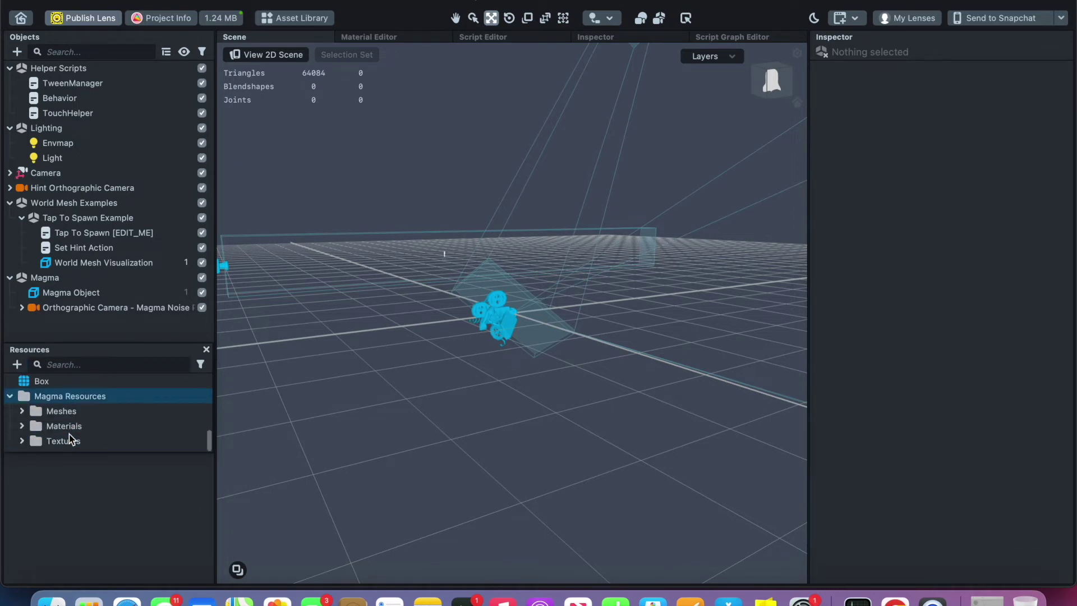
# - Expand Magma Materials and compare the Magma PBR material with World Mesh Visualization
pyautogui.click(21, 427)
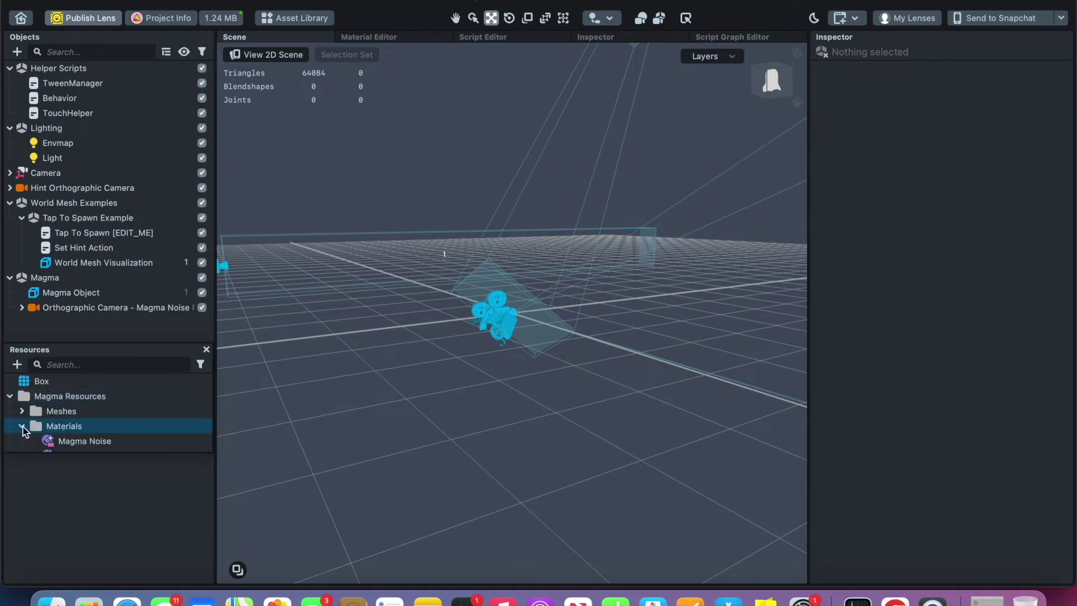
pyautogui.scroll(-4, 24, 431)
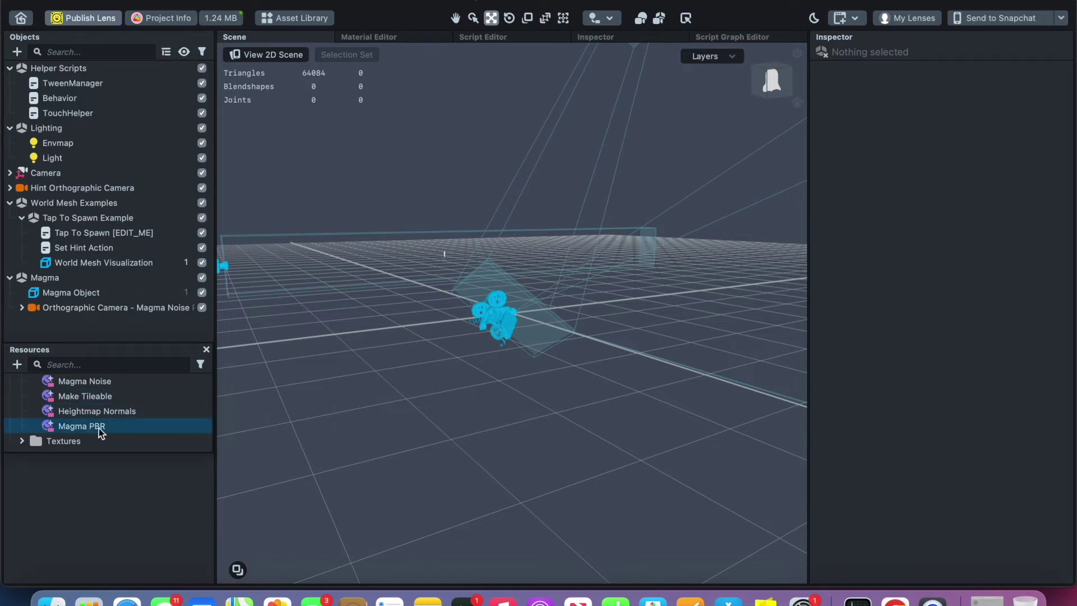
pyautogui.click(118, 426)
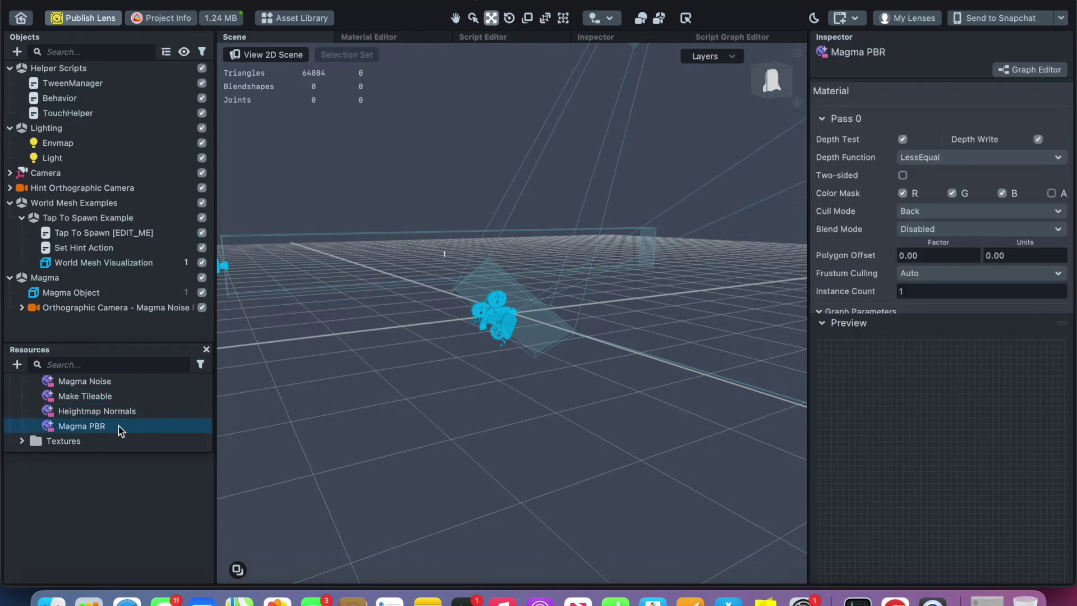
pyautogui.keyDown('shift'); pyautogui.click(147, 410); pyautogui.keyUp('shift')
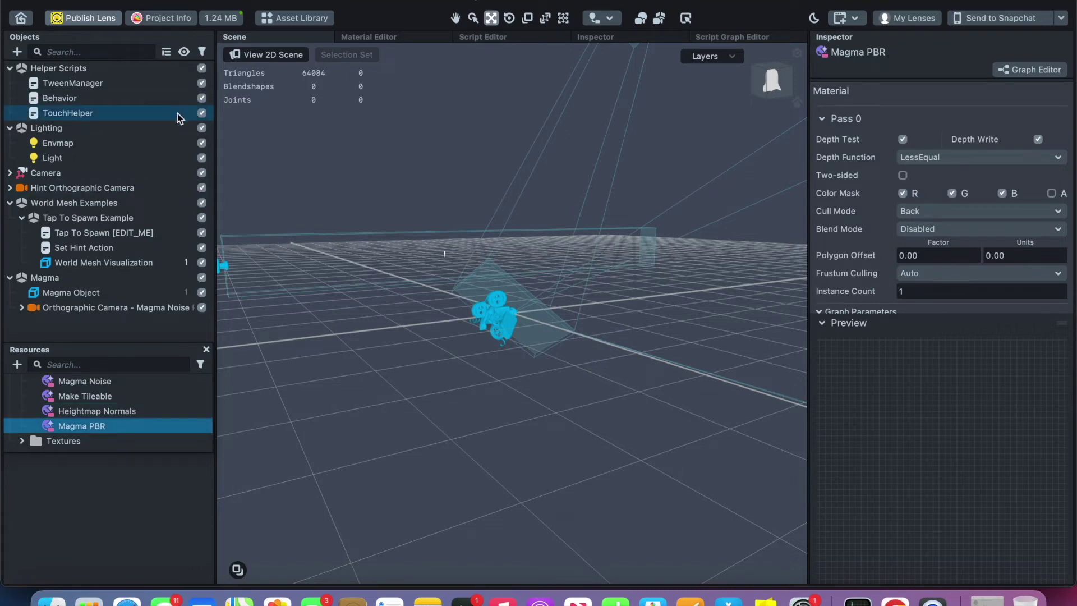
pyautogui.click(124, 266)
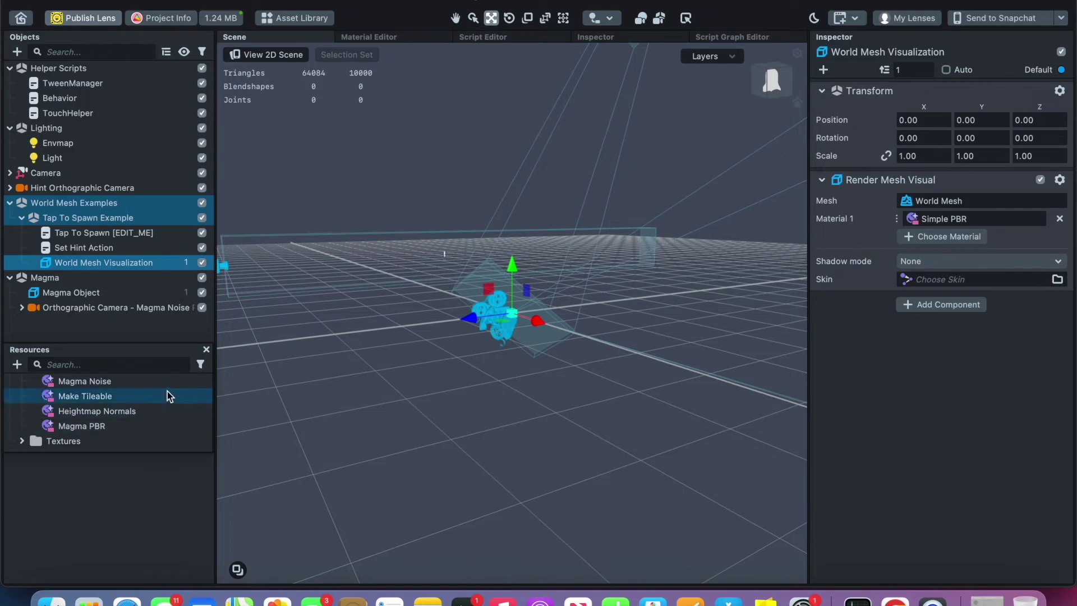
pyautogui.click(119, 425)
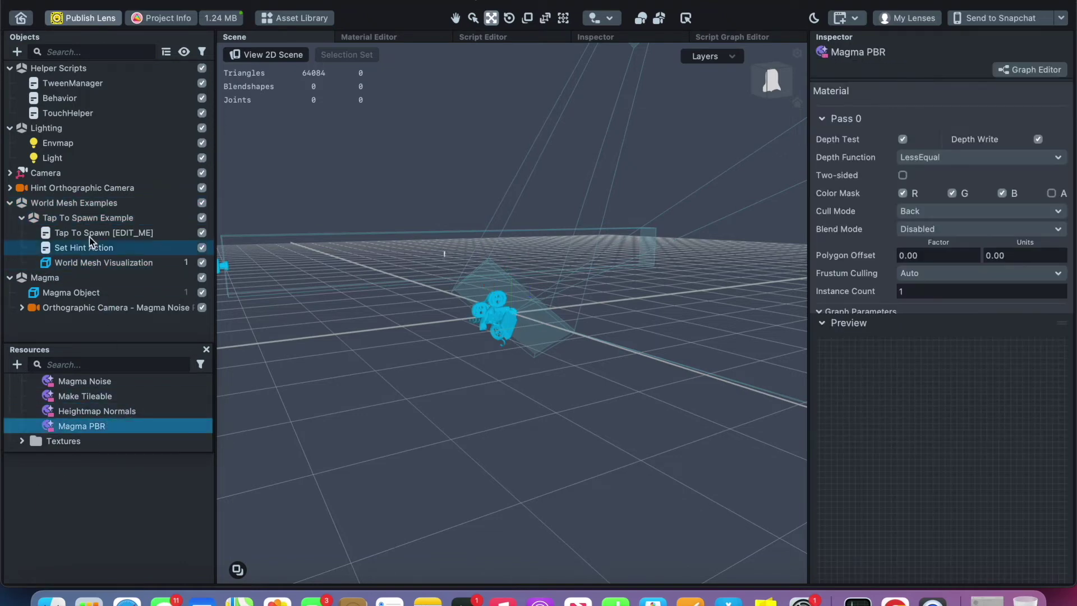
# - List the Magma Resources materials available for World Mesh Visualization's material
pyautogui.click(101, 261)
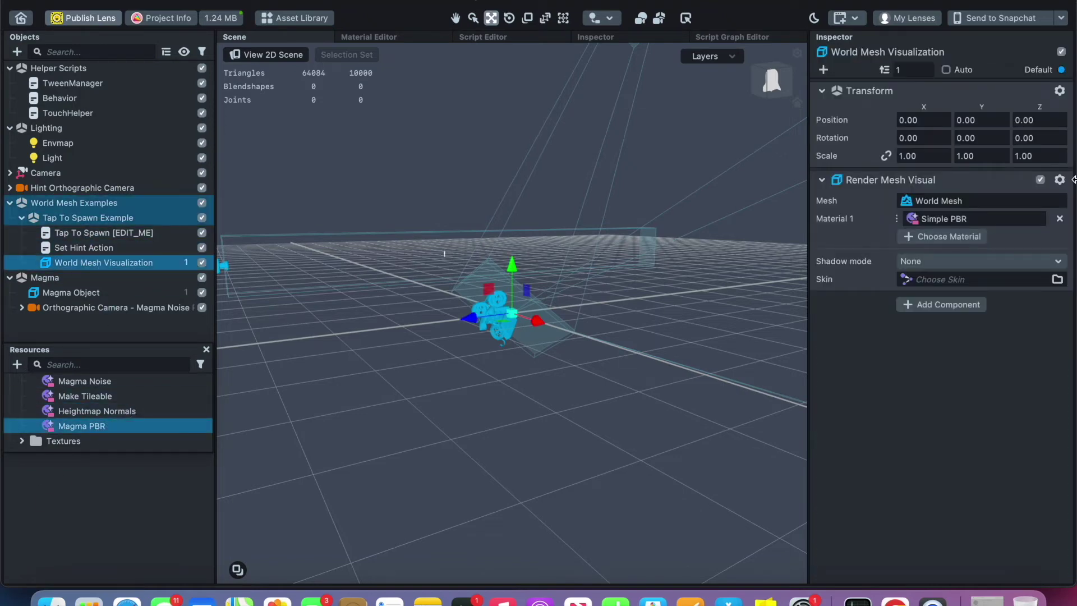
pyautogui.click(991, 221)
pyautogui.click(418, 191)
pyautogui.click(431, 205)
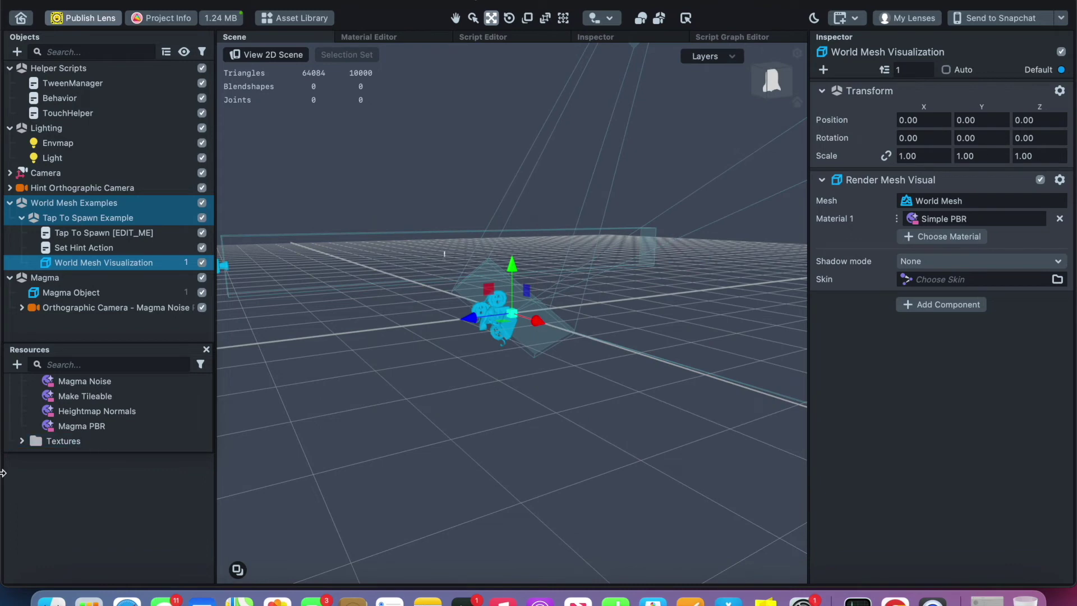
# - Expand the Magma Textures folder and select the Magma Object to see its material
pyautogui.click(27, 441)
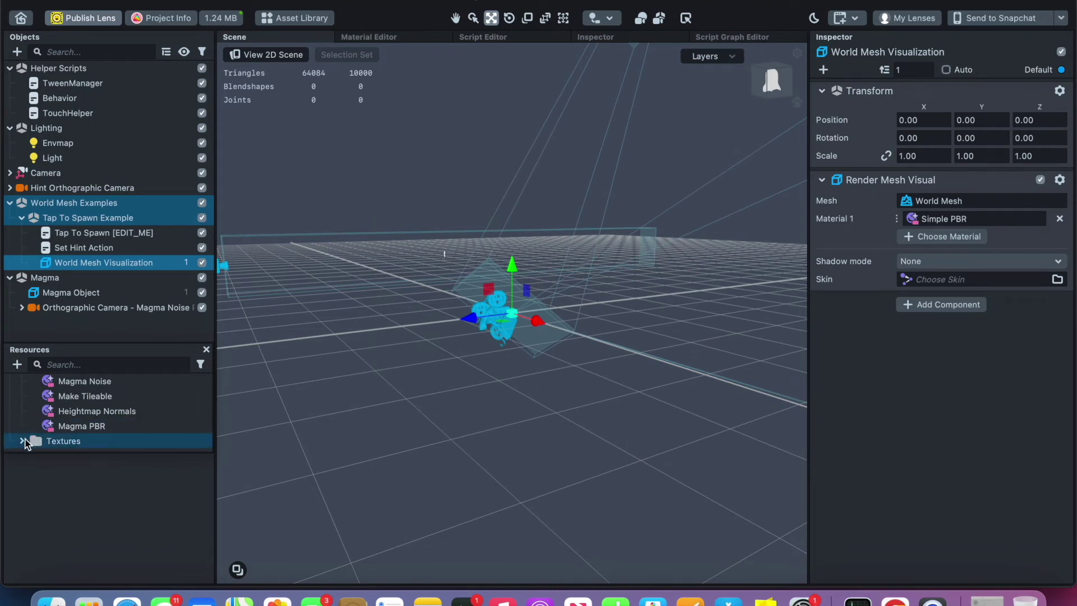
pyautogui.click(18, 441)
pyautogui.scroll(-3, 22, 415)
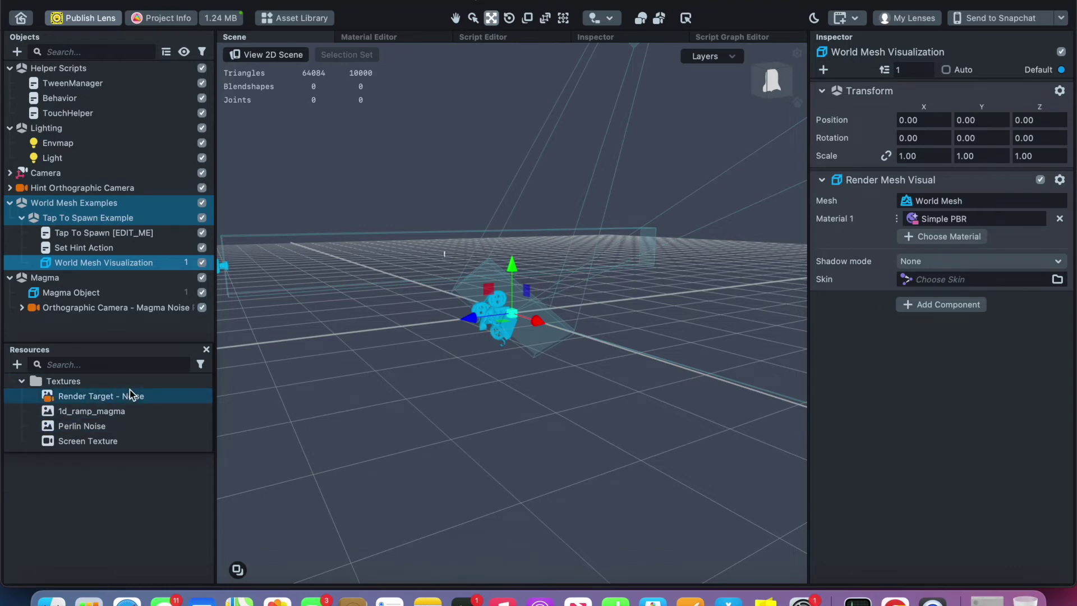
pyautogui.click(112, 292)
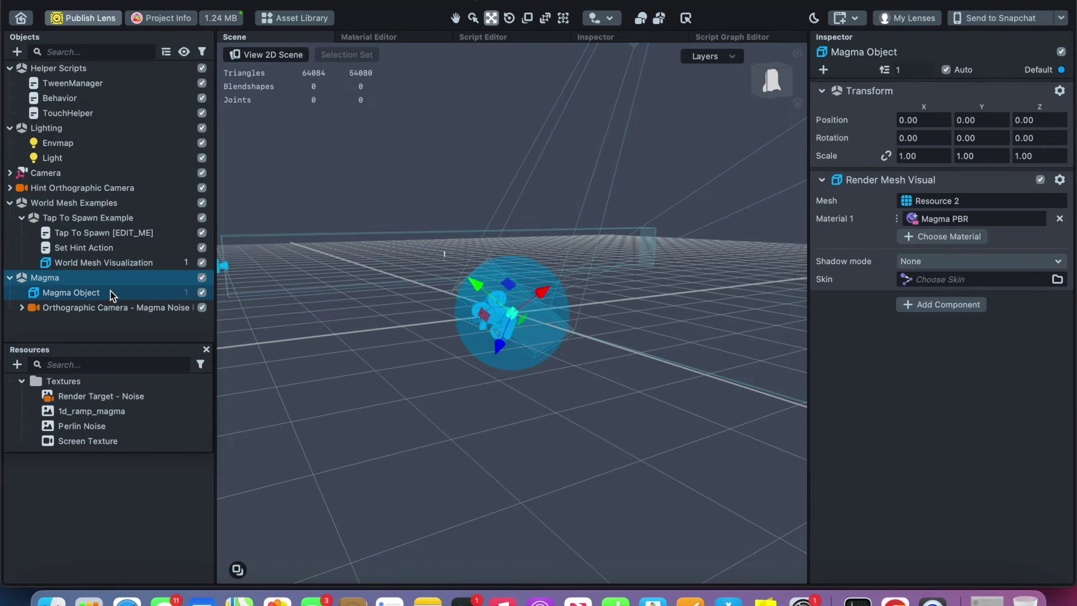
# - Increase the Magma Noise material's time offset
pyautogui.click(84, 396)
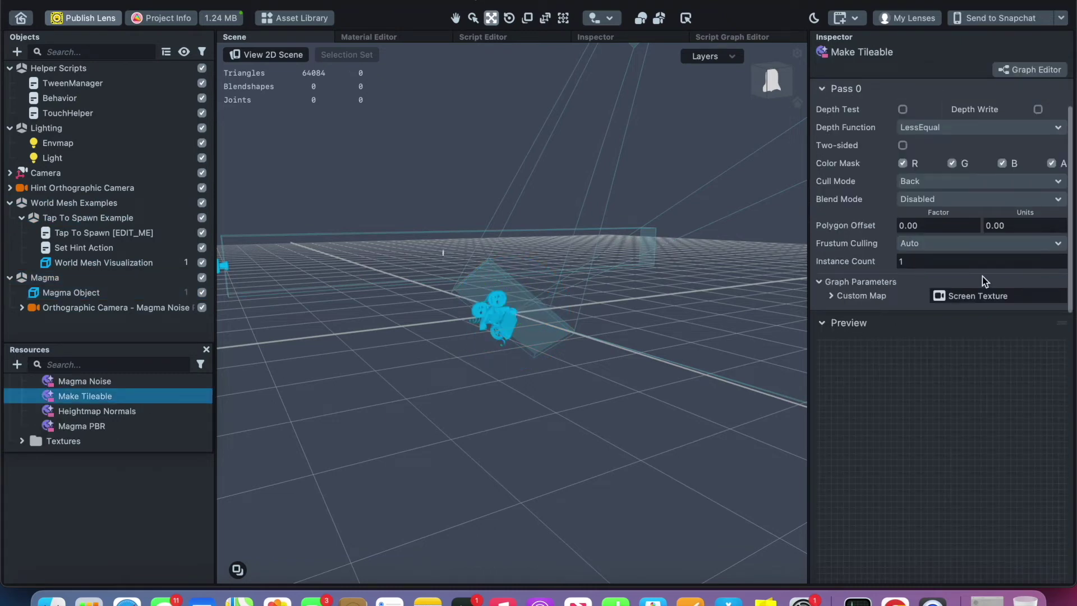
pyautogui.click(77, 382)
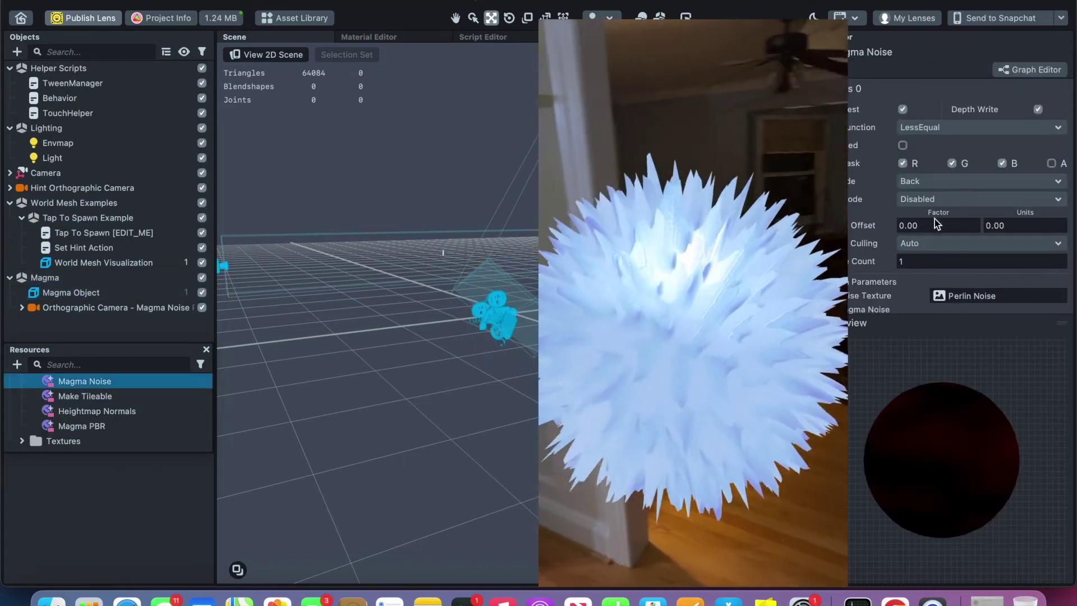
pyautogui.scroll(-5, 962, 214)
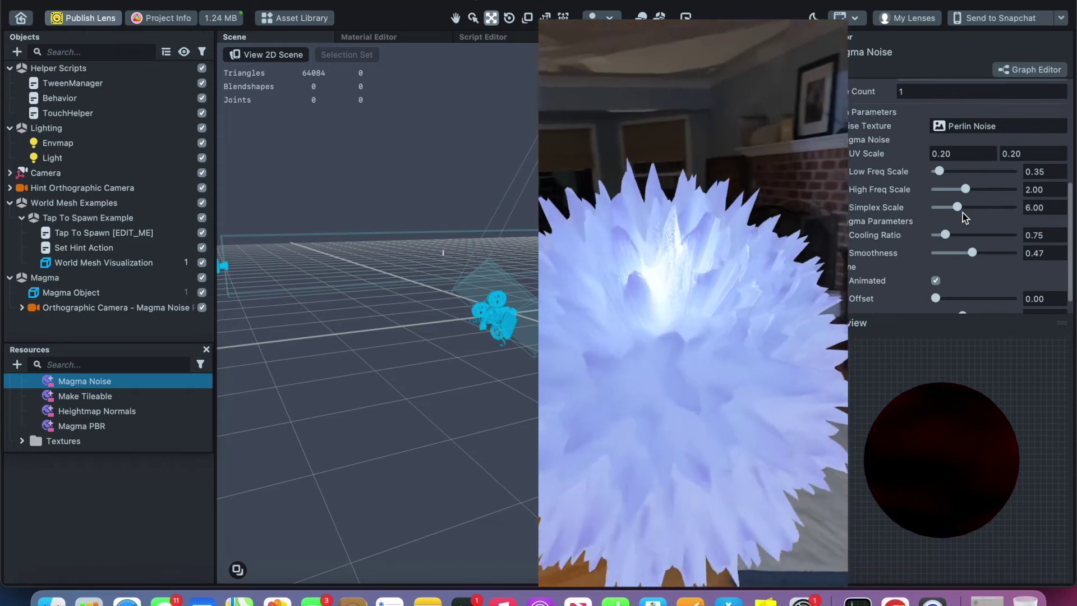
pyautogui.scroll(-1, 962, 214)
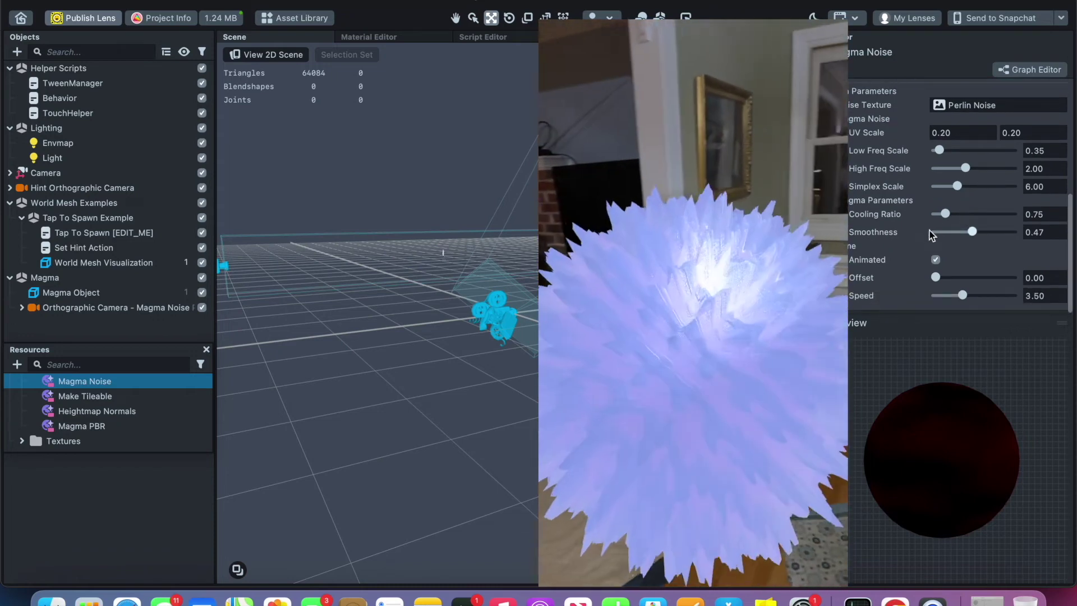
pyautogui.moveTo(935, 277); pyautogui.dragTo(944, 277)
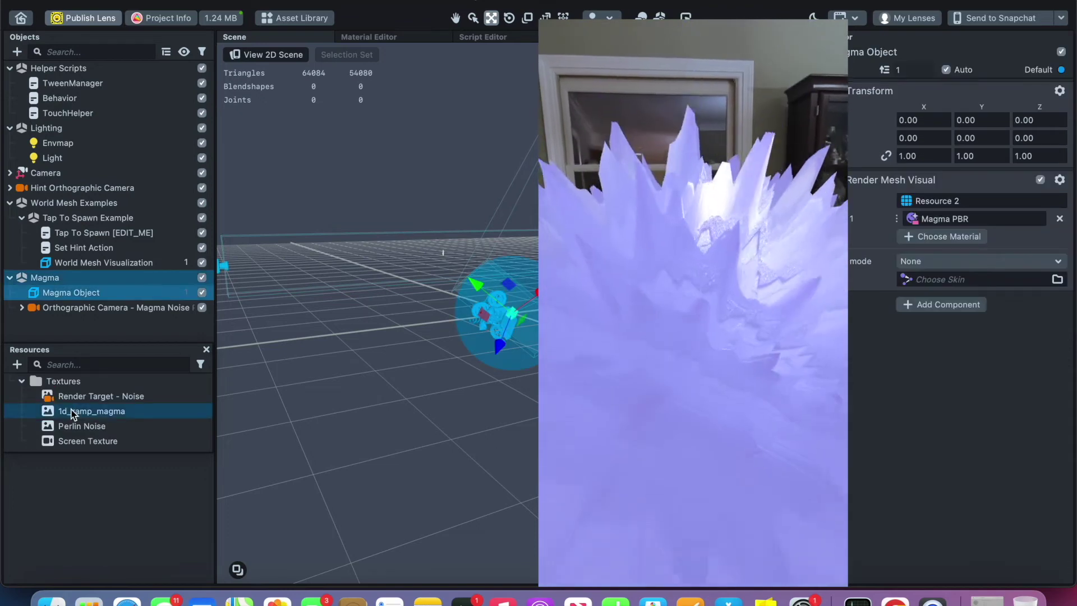
# - Show the Perlin Noise texture's properties and preview
pyautogui.click(72, 412)
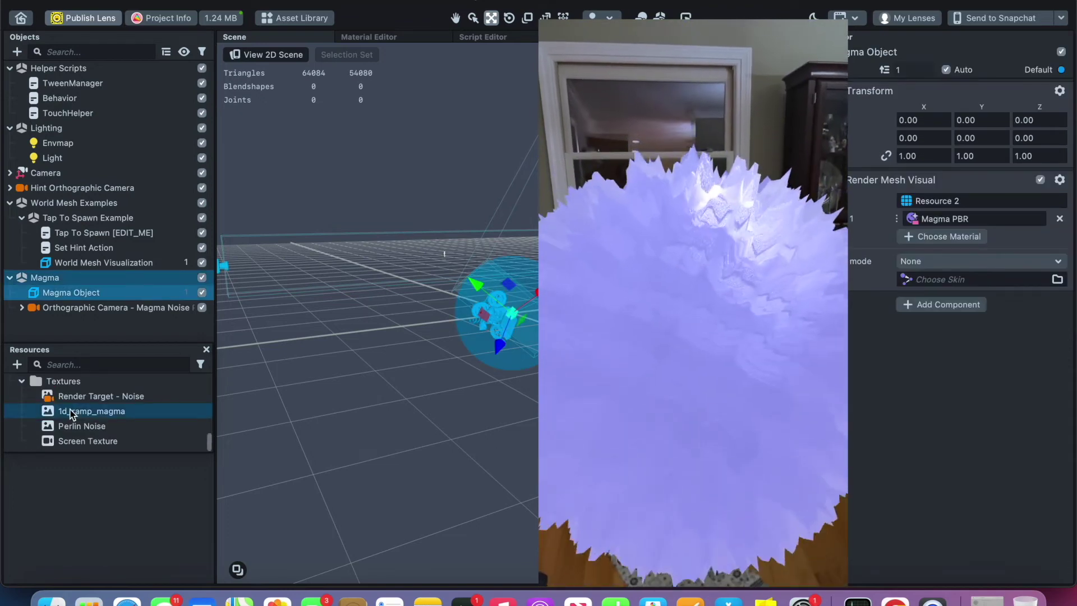
pyautogui.click(80, 427)
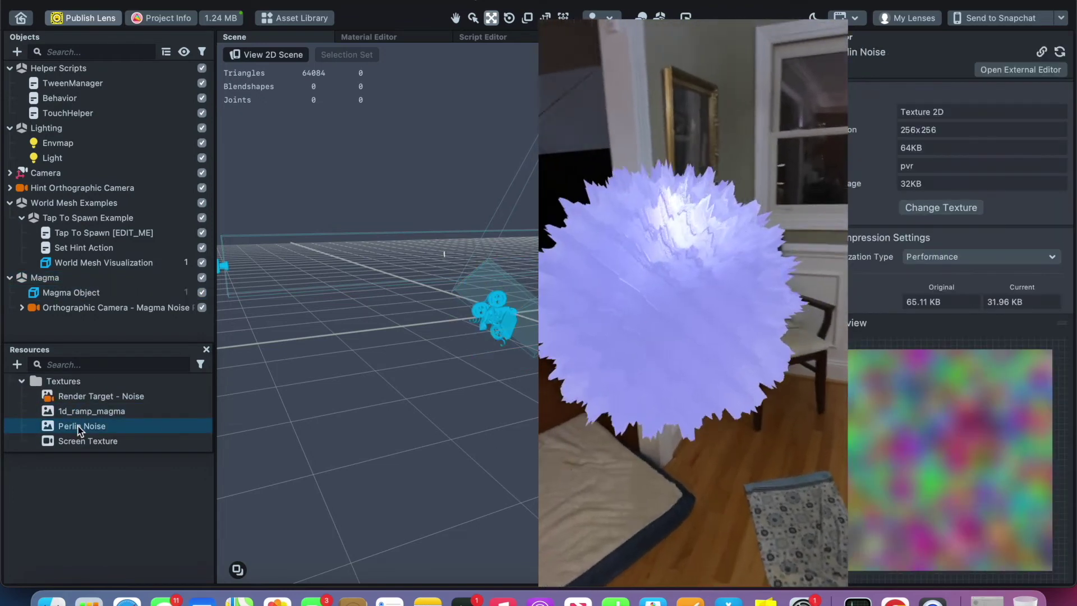
pyautogui.scroll(-2, 946, 297)
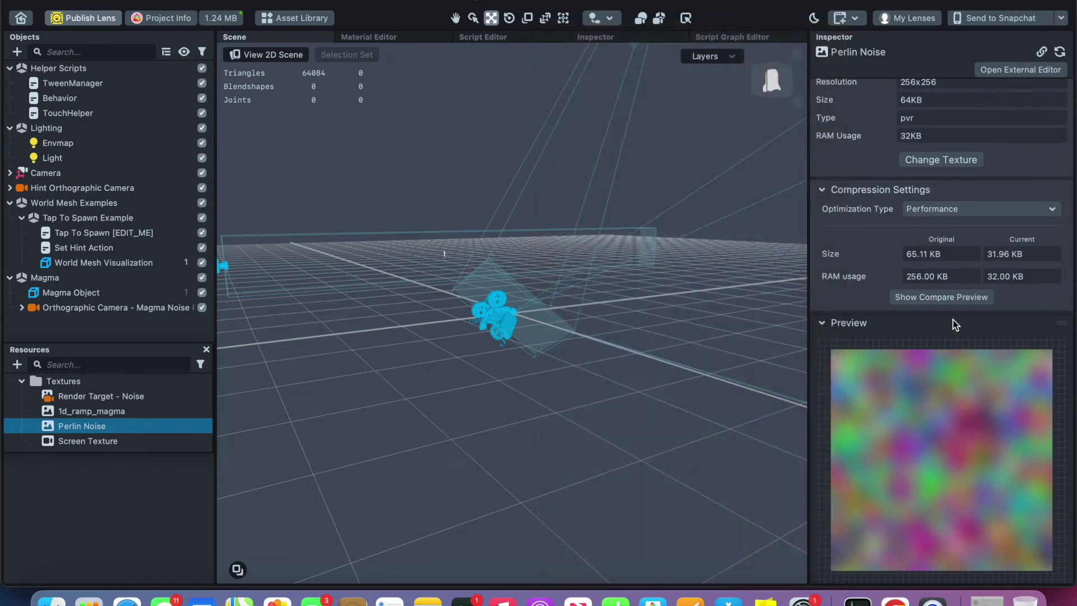
# - Cancel replacing the Perlin Noise texture and review the Magma textures
pyautogui.click(959, 160)
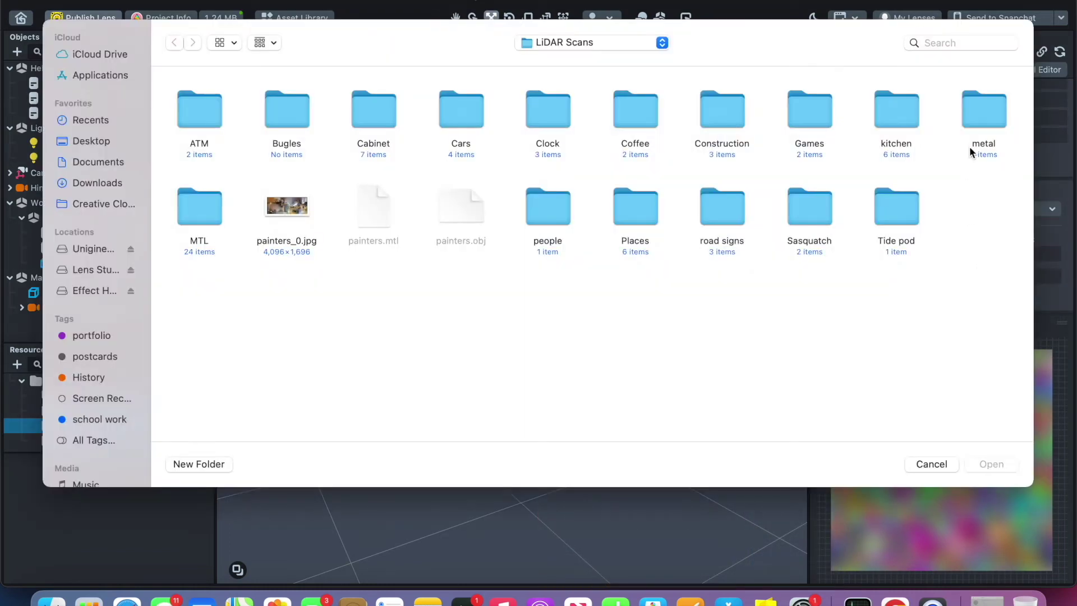
pyautogui.click(947, 463)
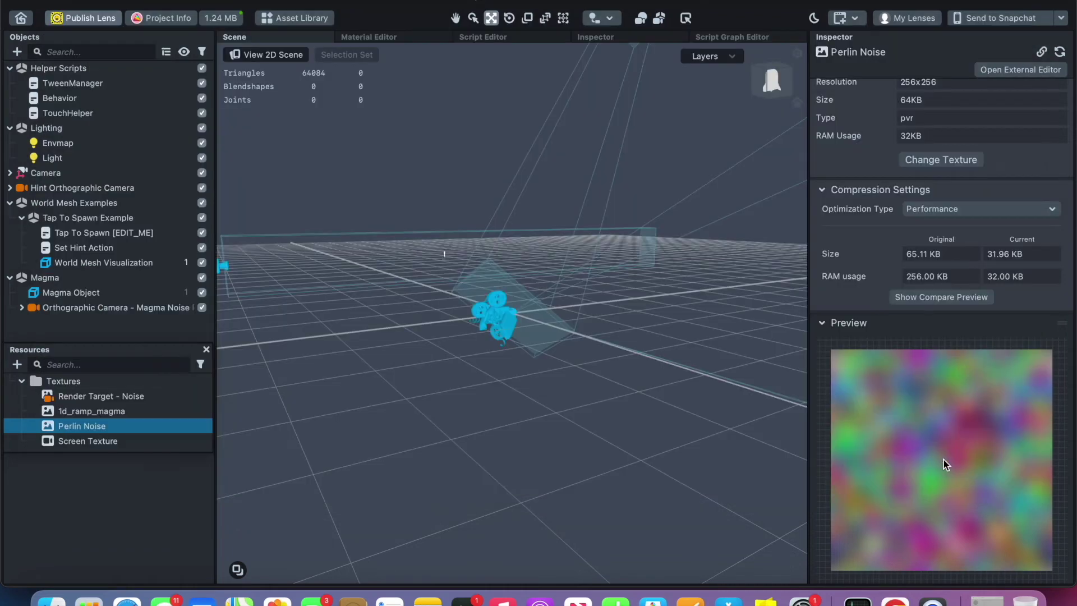
pyautogui.scroll(1, 102, 406)
pyautogui.click(105, 427)
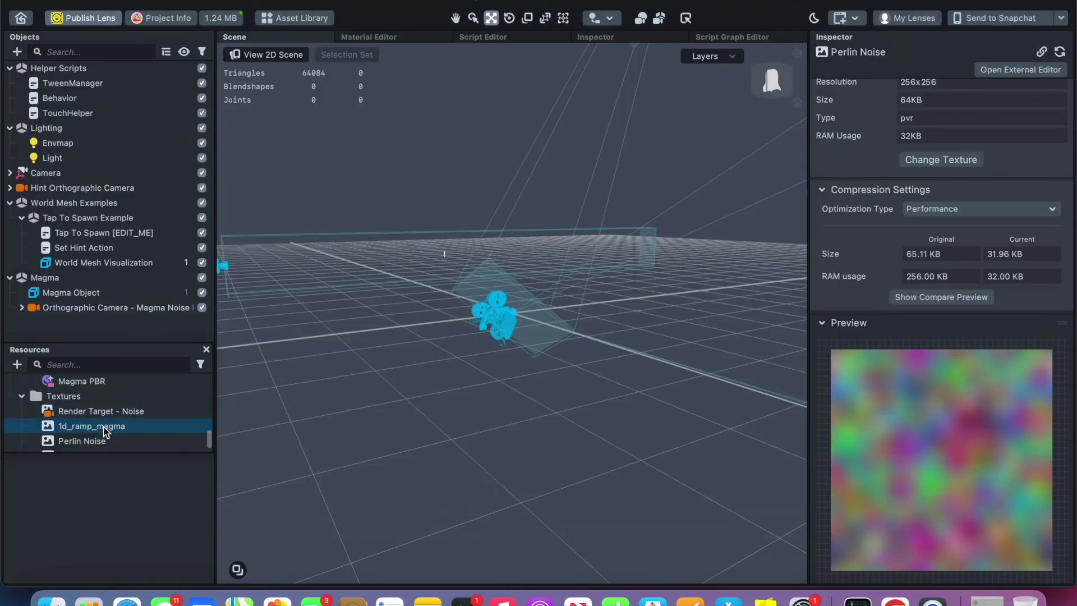
pyautogui.click(84, 410)
pyautogui.click(19, 392)
pyautogui.click(19, 393)
# - Raise the Heightmap Normals material's step size to 4.03
pyautogui.click(83, 425)
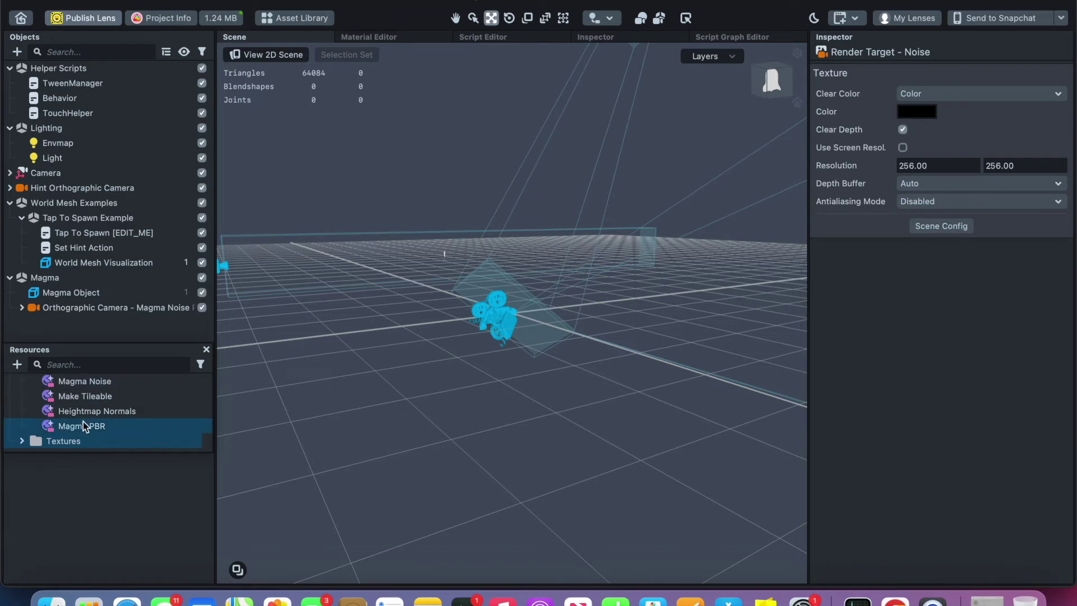
pyautogui.click(133, 400)
pyautogui.click(133, 414)
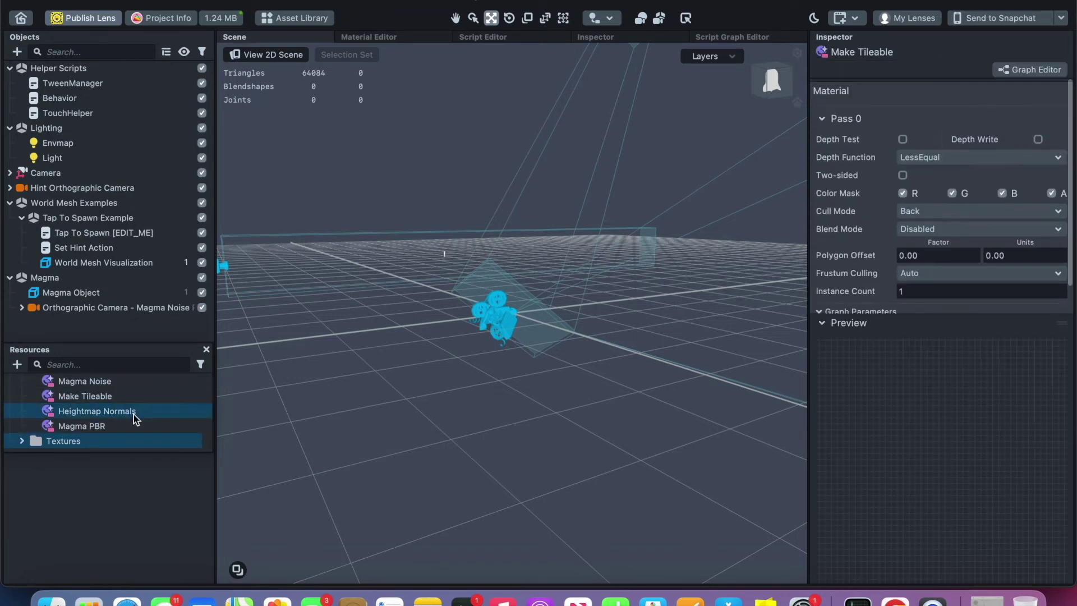
pyautogui.scroll(-2, 909, 230)
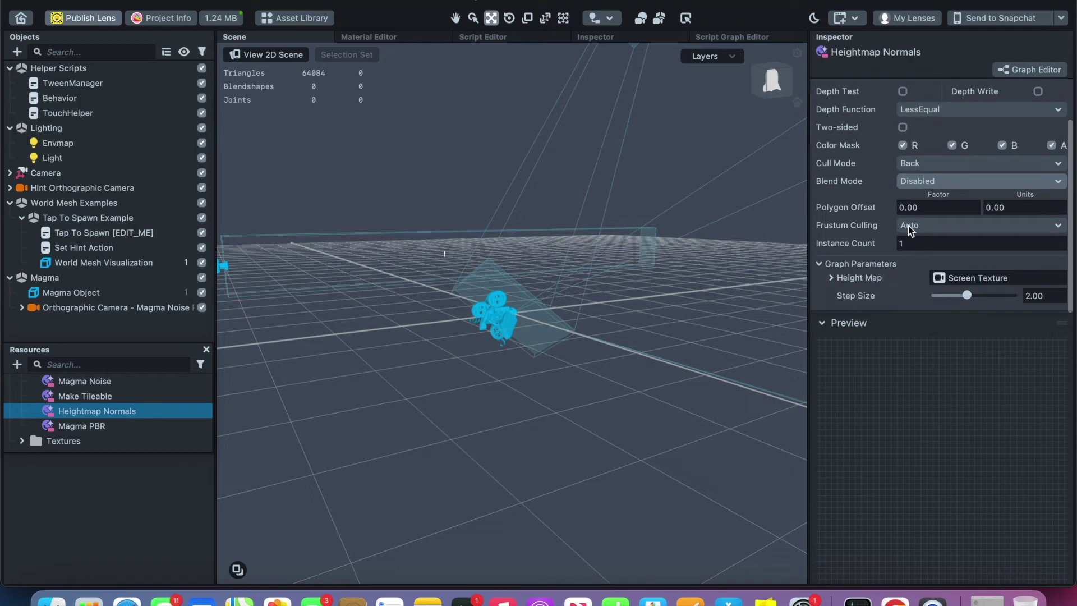
pyautogui.click(1000, 297)
# - Set Magma Noise speed to 4.56 and start choosing a new Noise Texture
pyautogui.click(84, 381)
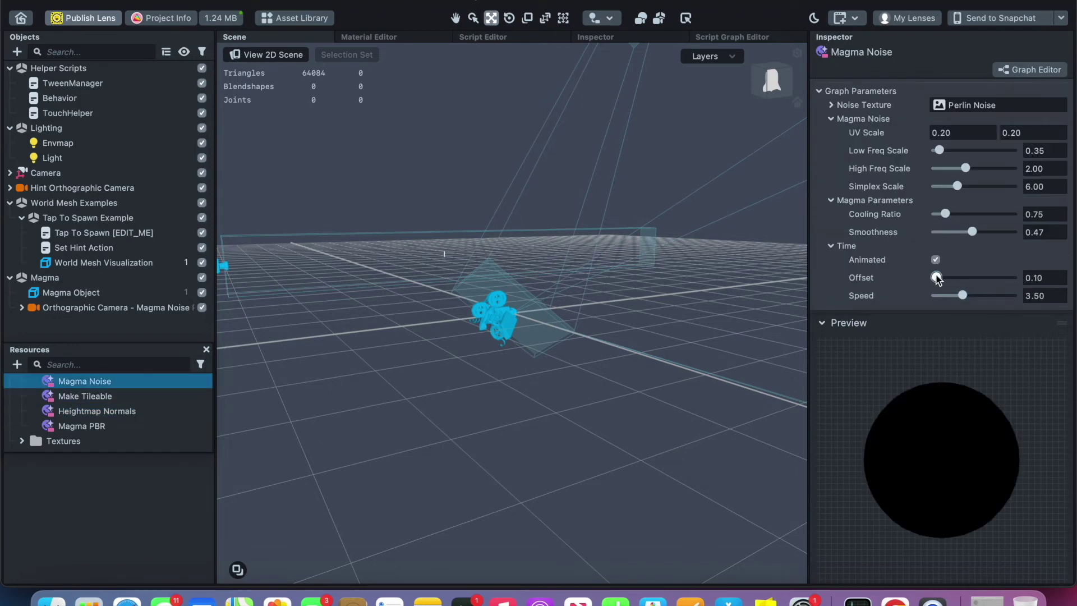
pyautogui.moveTo(960, 297); pyautogui.dragTo(990, 298)
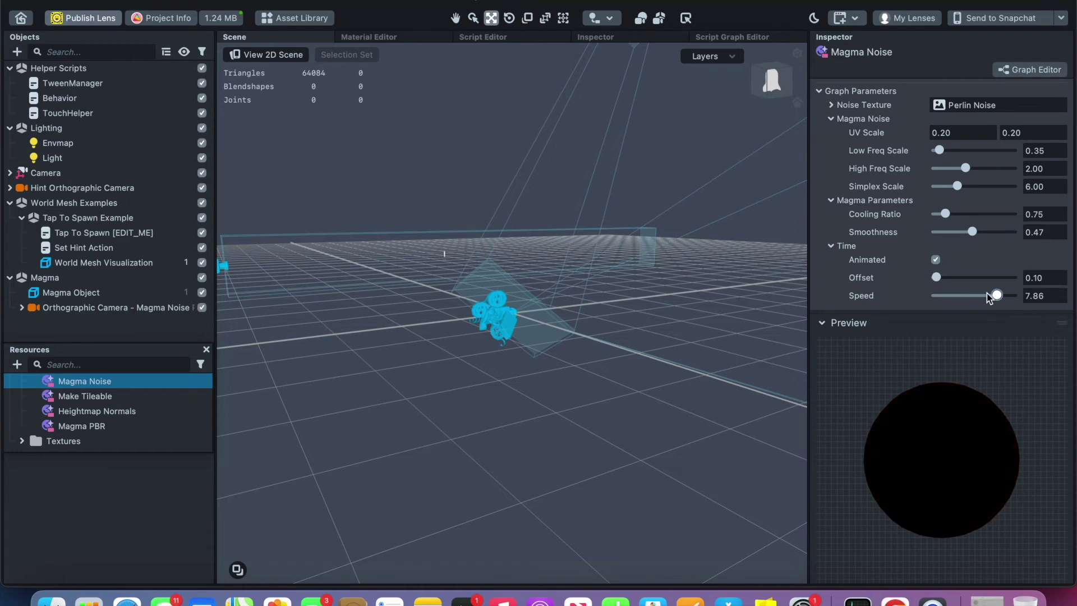
pyautogui.click(1039, 106)
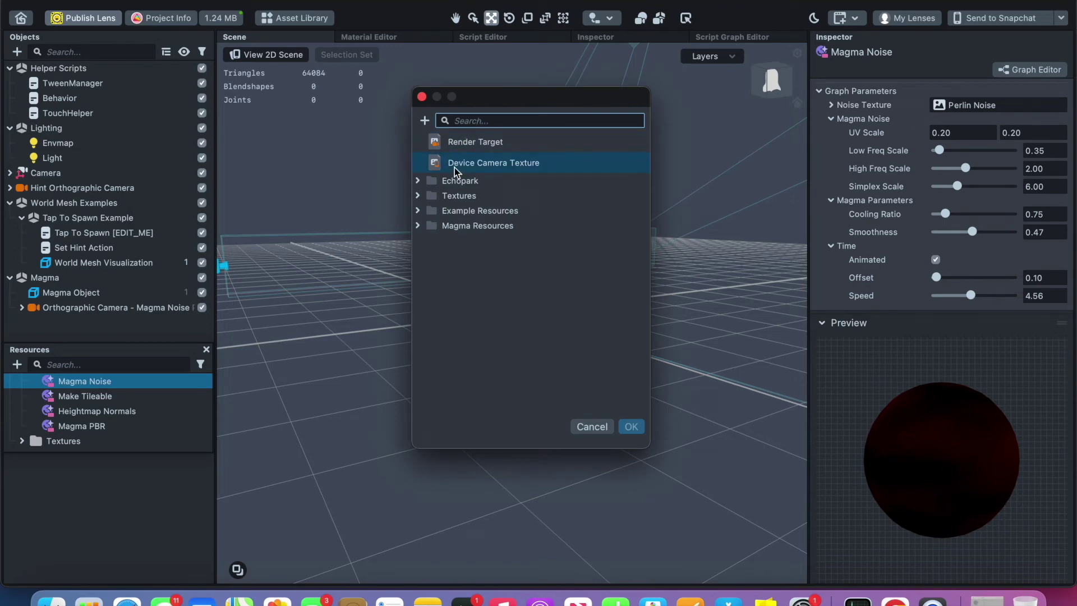
pyautogui.click(424, 120)
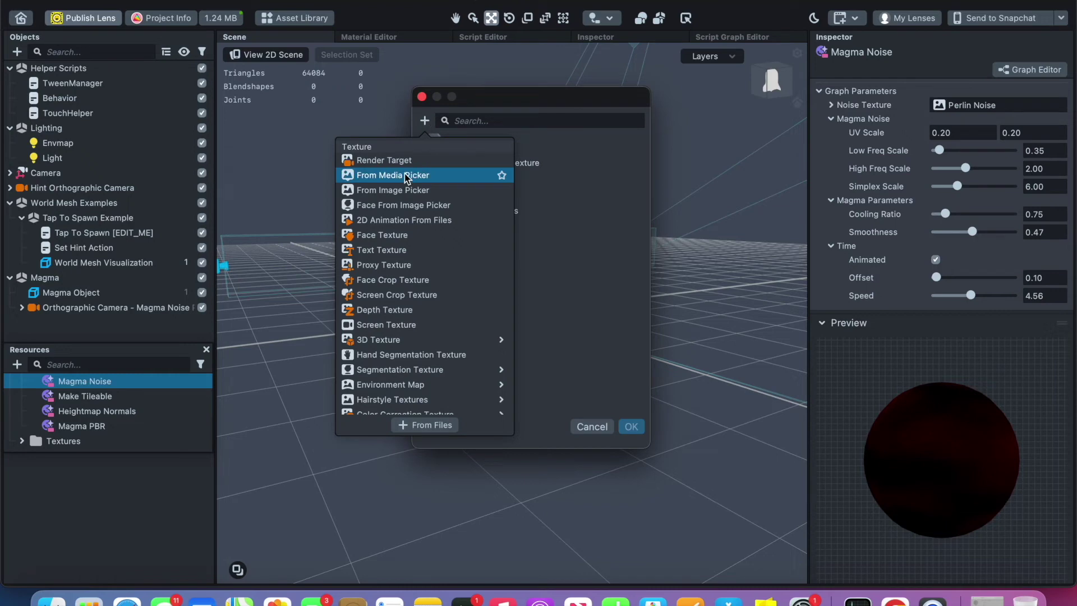
pyautogui.click(423, 425)
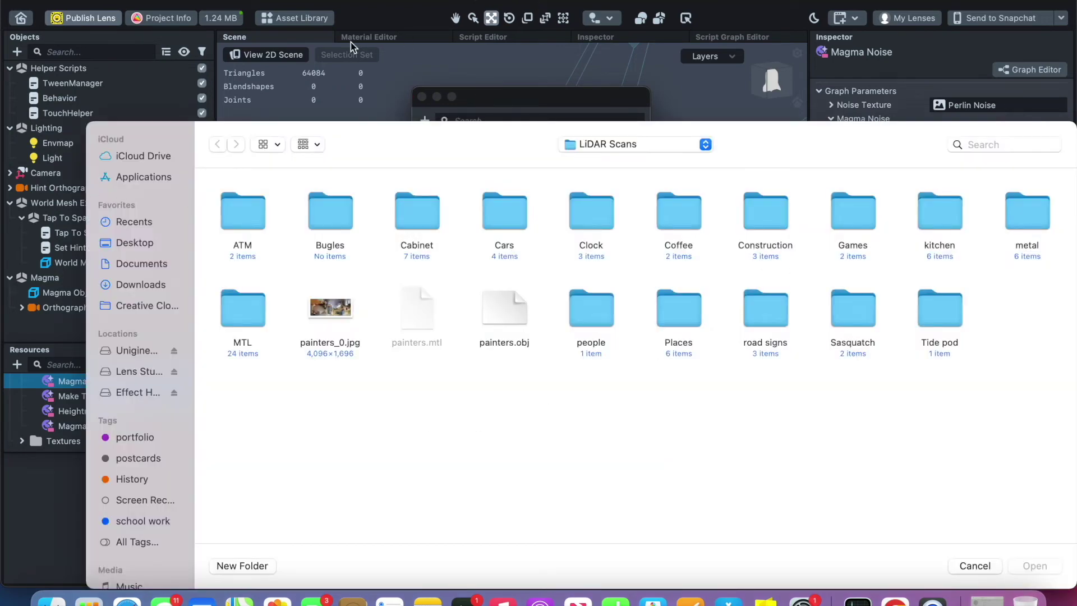
pyautogui.click(976, 565)
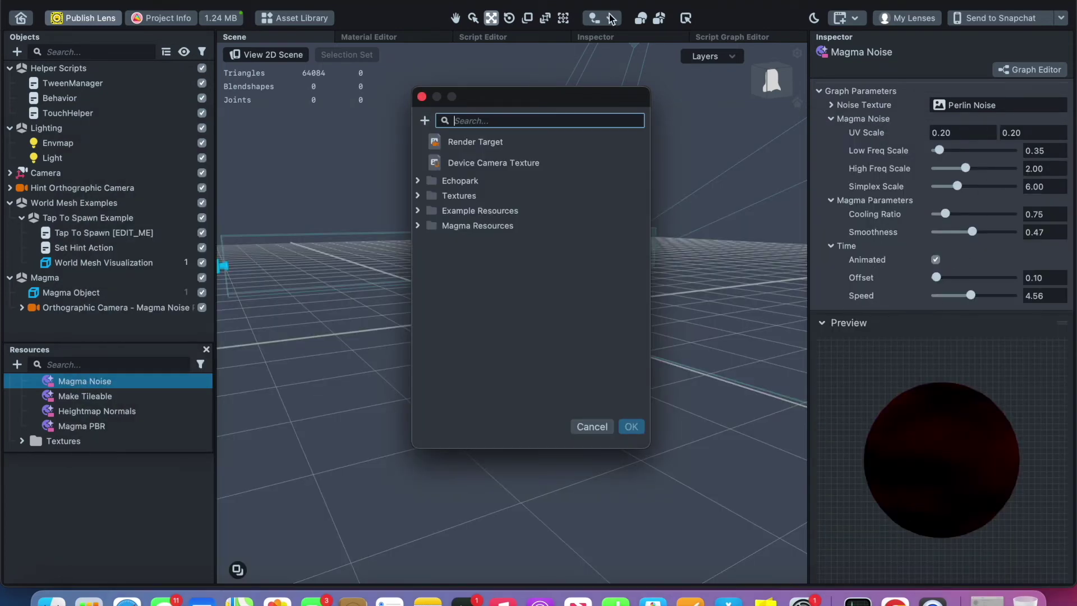
pyautogui.click(591, 426)
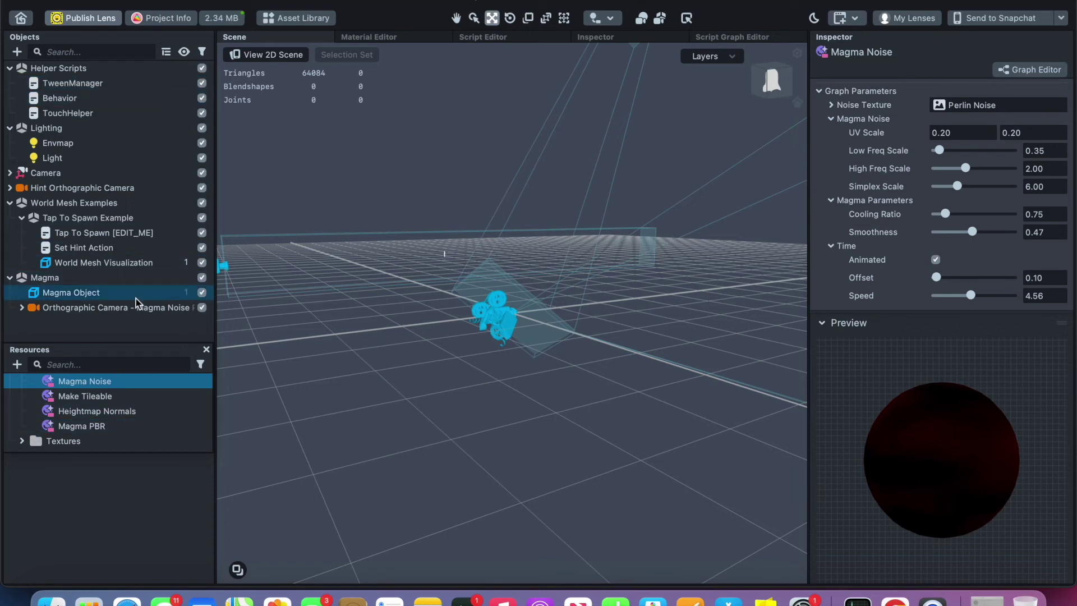
# - Drag the Magma group onto World Mesh Visualization, then snap the view to a preset angle
pyautogui.click(118, 294)
pyautogui.click(39, 279)
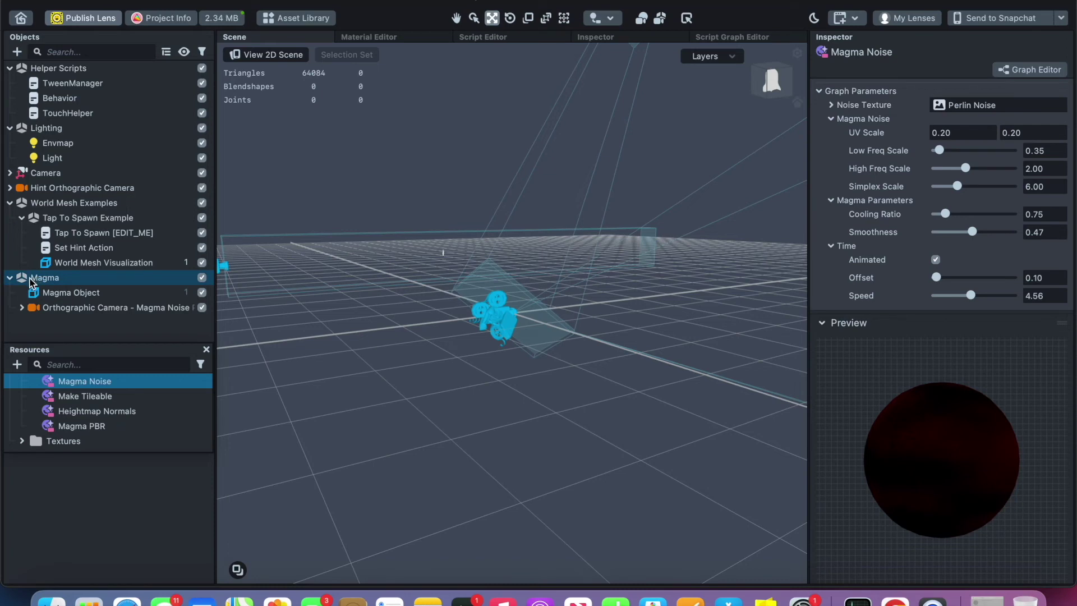
pyautogui.click(32, 280)
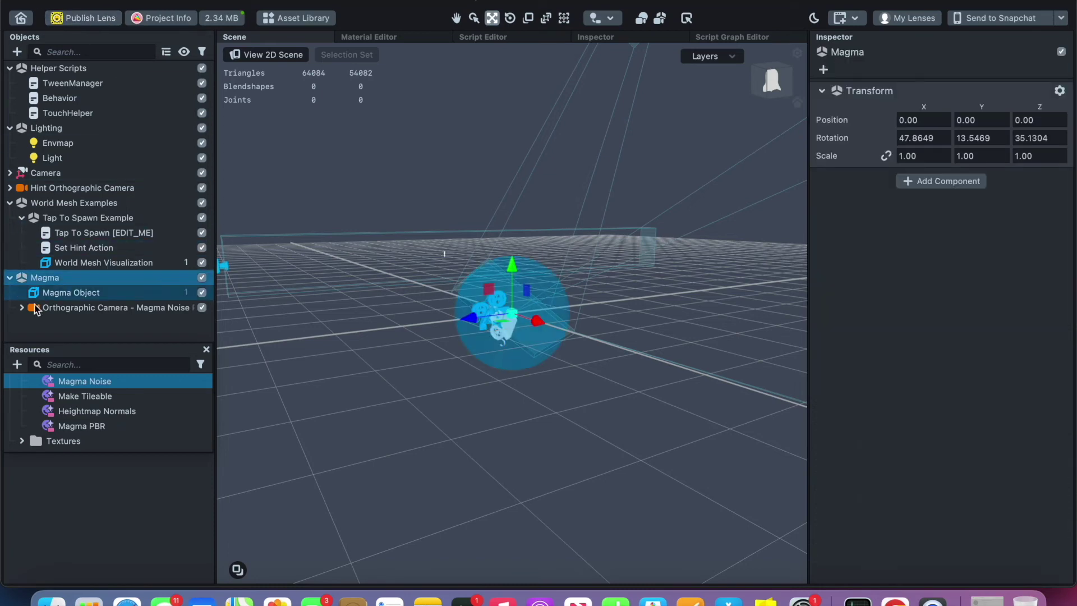
pyautogui.click(349, 307)
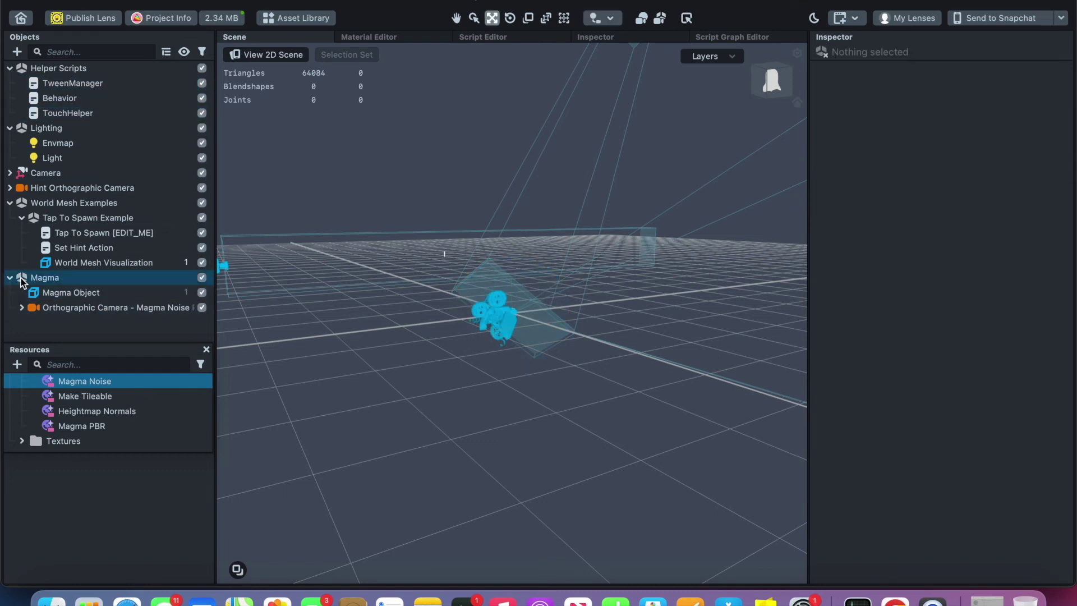
pyautogui.moveTo(18, 279); pyautogui.dragTo(75, 265)
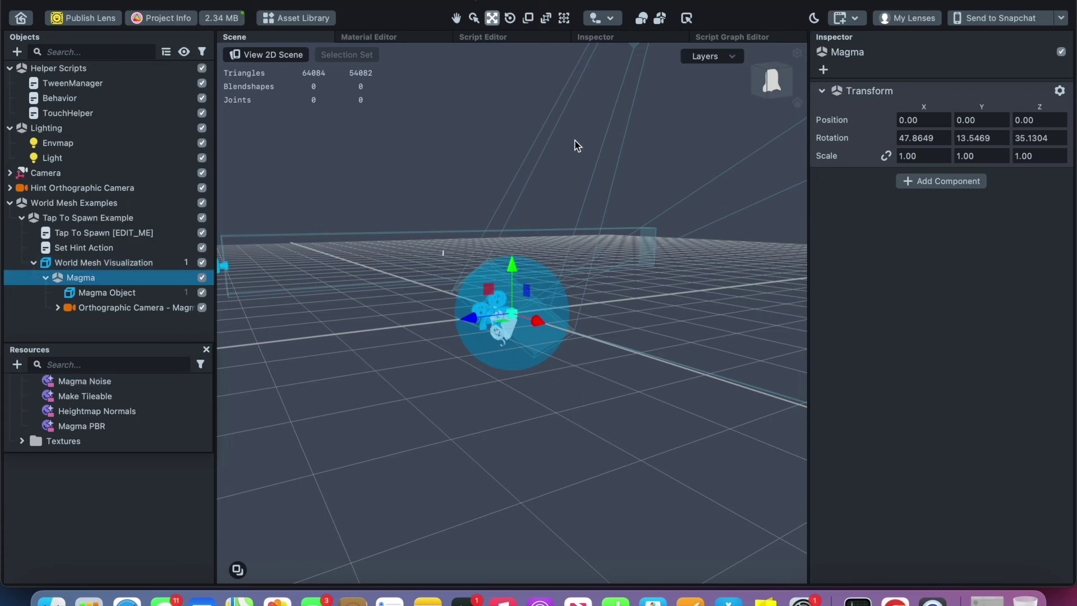
pyautogui.click(771, 79)
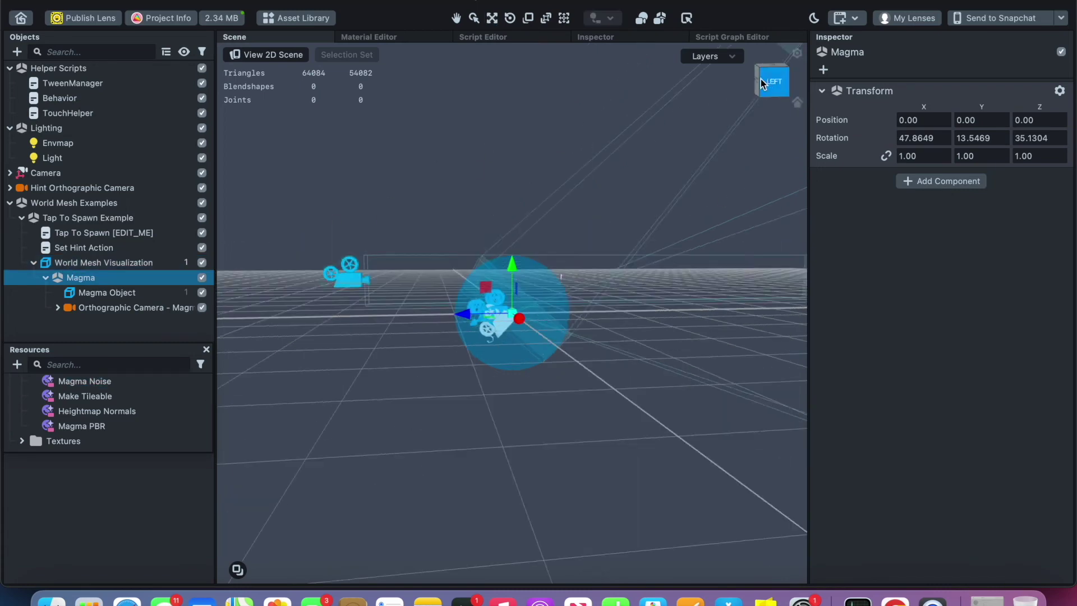
# - Open the Asset Library, browse Essentials, 3D and 2D, then scroll the VFX collection
pyautogui.click(299, 22)
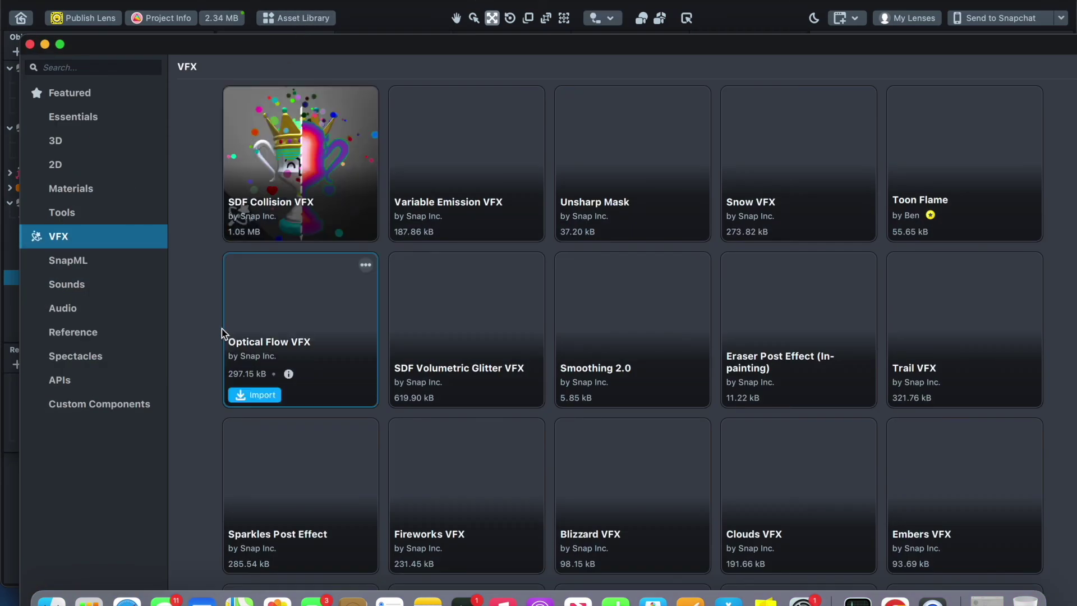
pyautogui.click(90, 124)
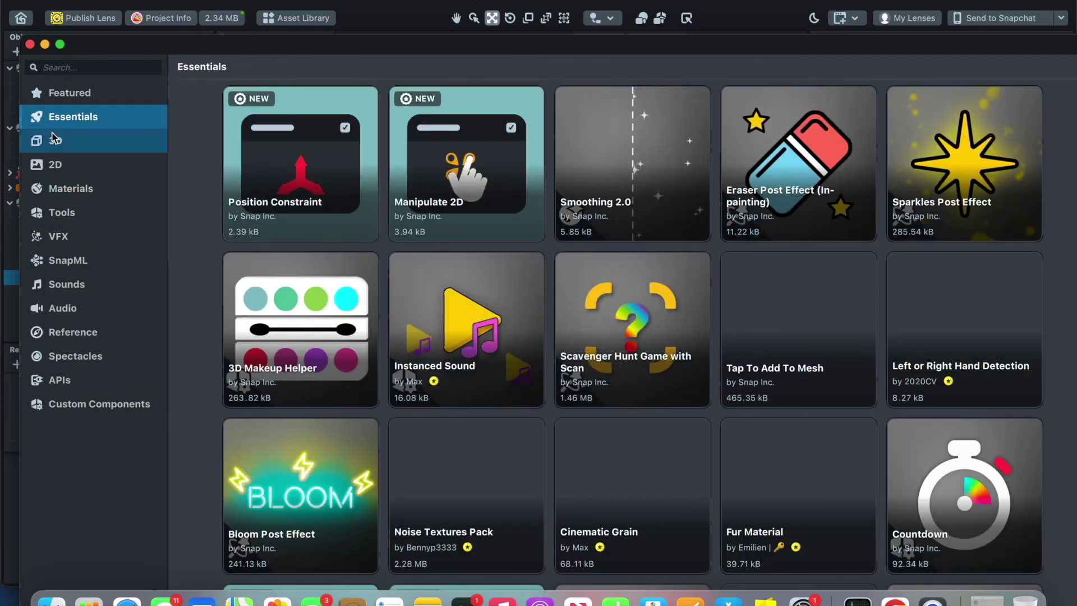
pyautogui.click(57, 143)
pyautogui.click(62, 166)
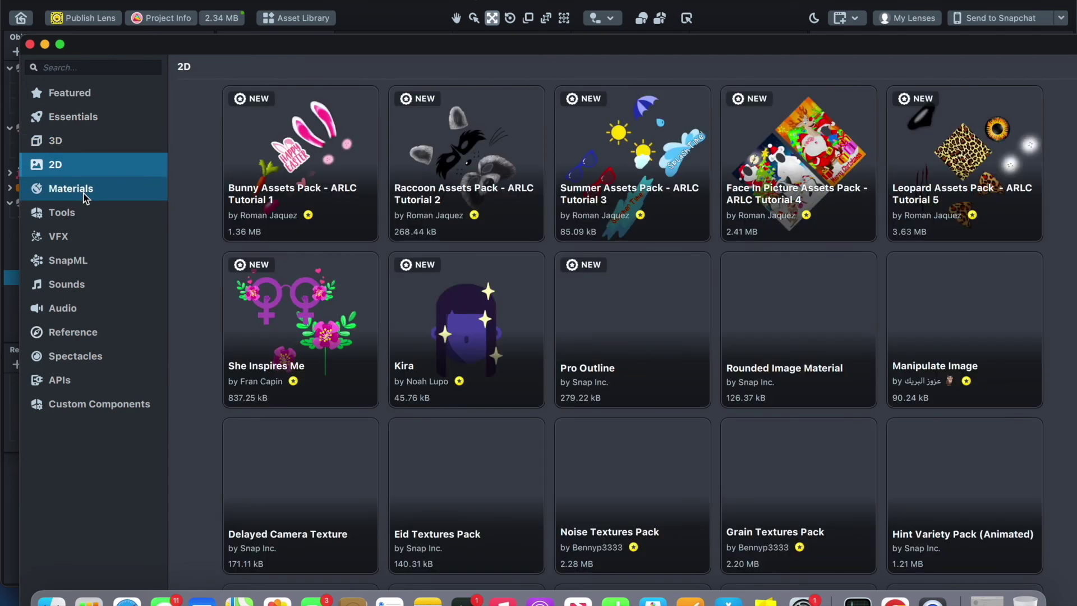
pyautogui.click(88, 231)
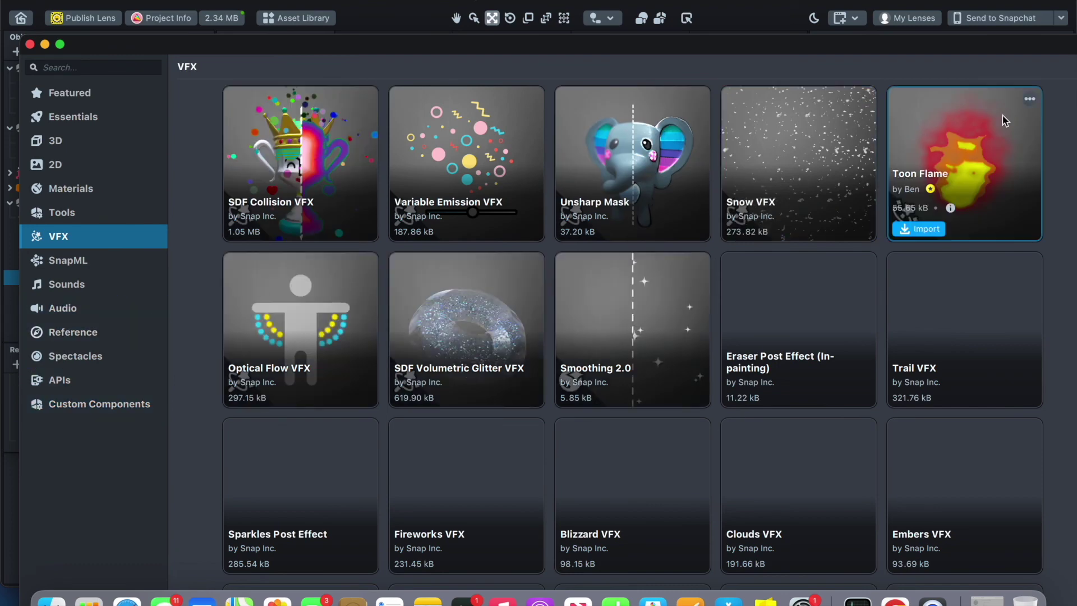
pyautogui.scroll(-3, 769, 241)
pyautogui.scroll(-8, 760, 249)
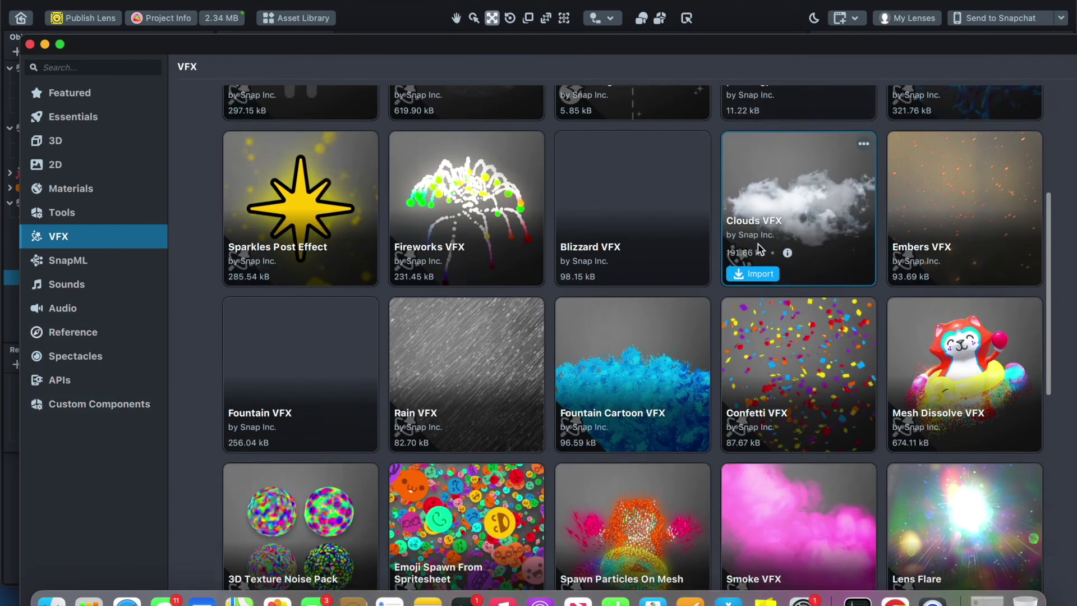